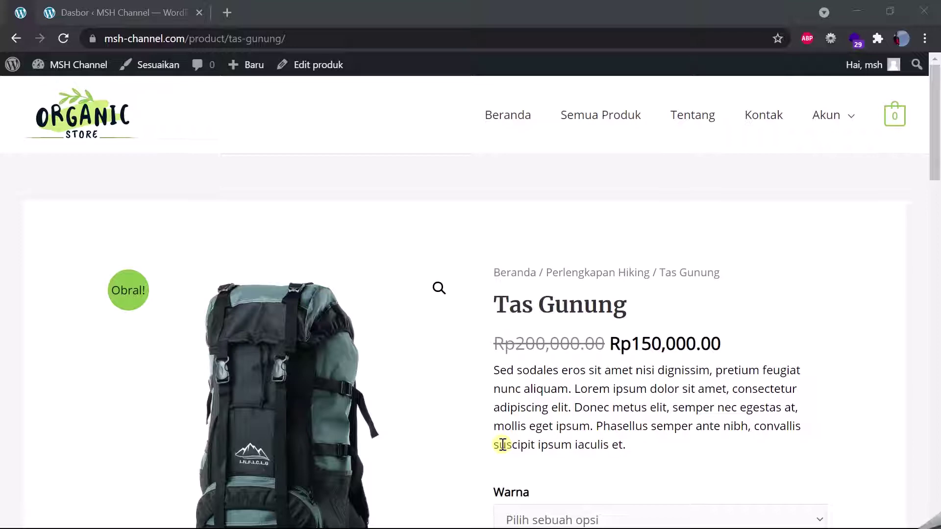
On the existing Tas Gunung product page, choose Kuning as the Warna and set the quantity to 3.
scroll(502, 445, down, 3)
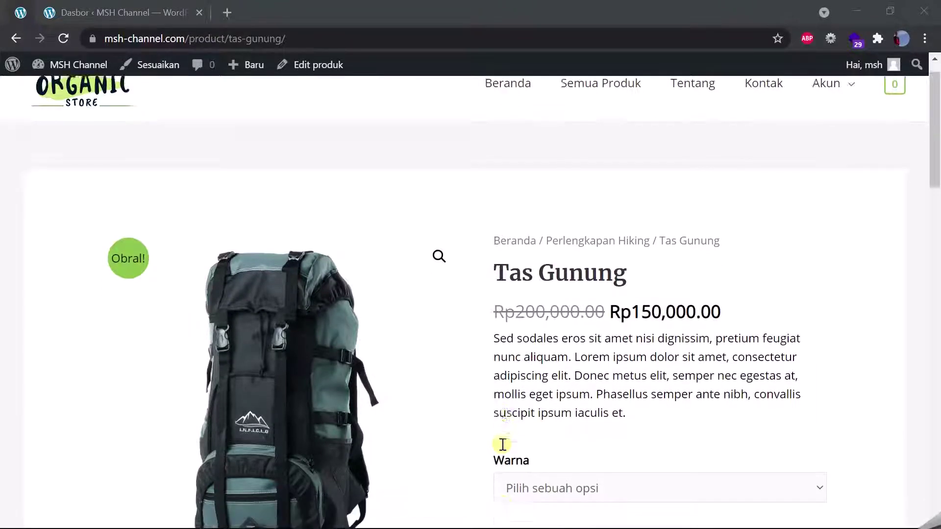
click(554, 395)
click(551, 494)
scroll(551, 493, down, 3)
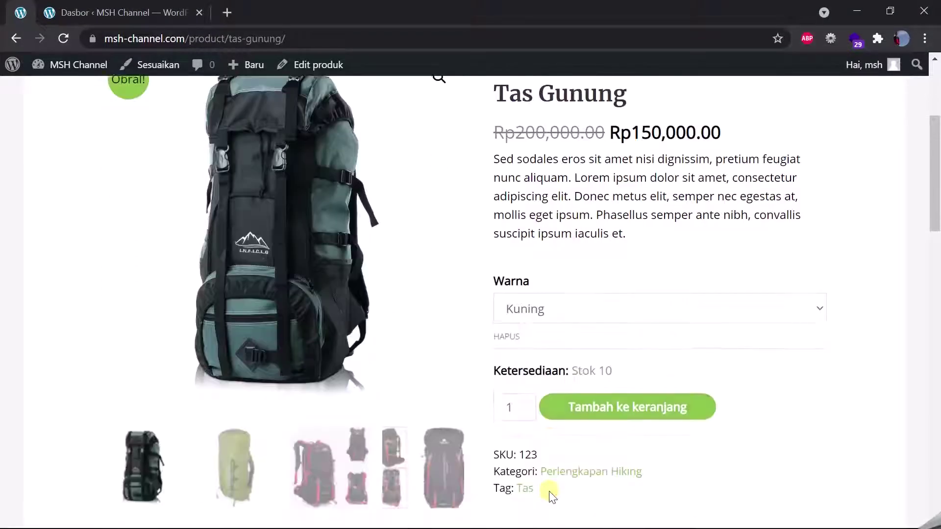
scroll(528, 328, down, 1)
Examine the product's gallery images, description, additional information, reviews and the suggested products below them.
click(397, 345)
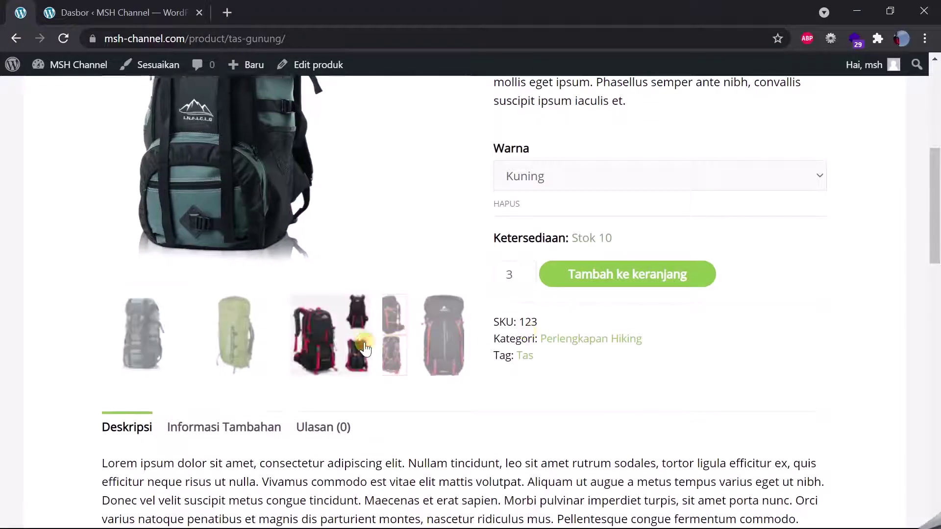
scroll(395, 340, down, 3)
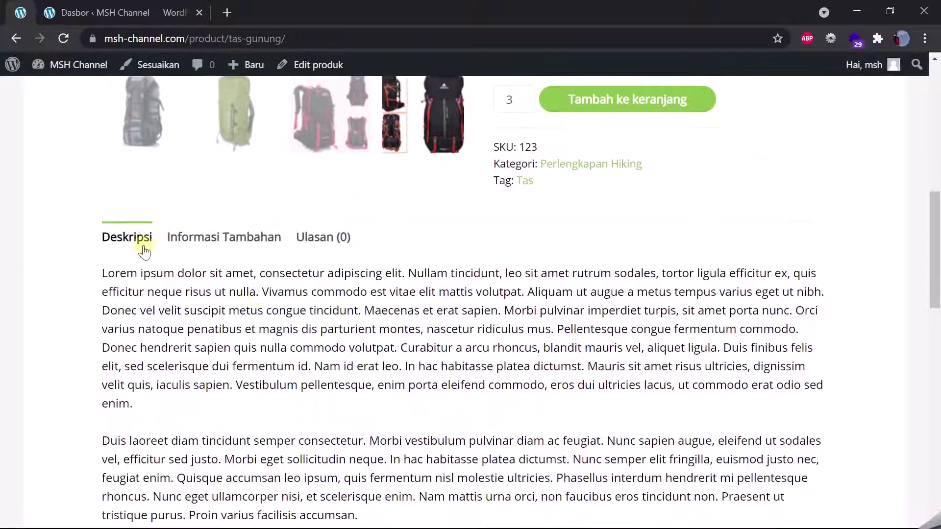
click(195, 238)
click(315, 237)
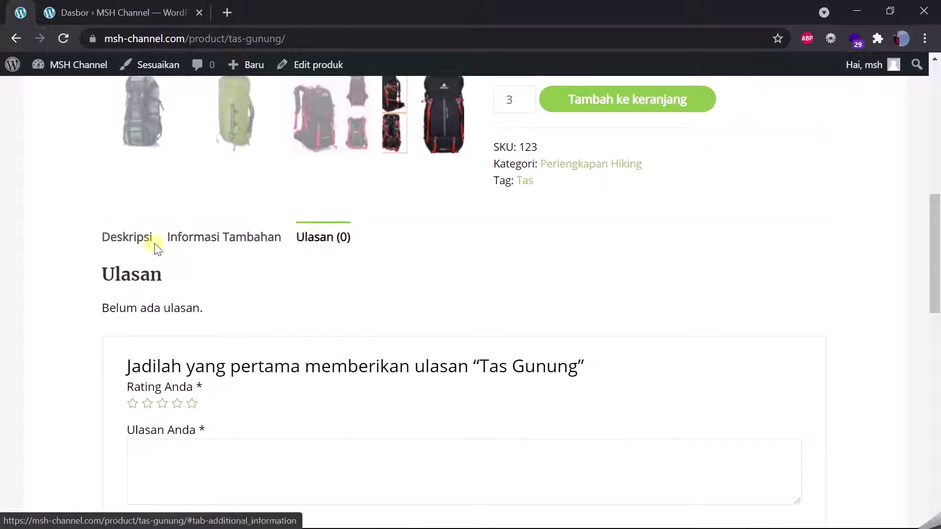
scroll(153, 245, down, 8)
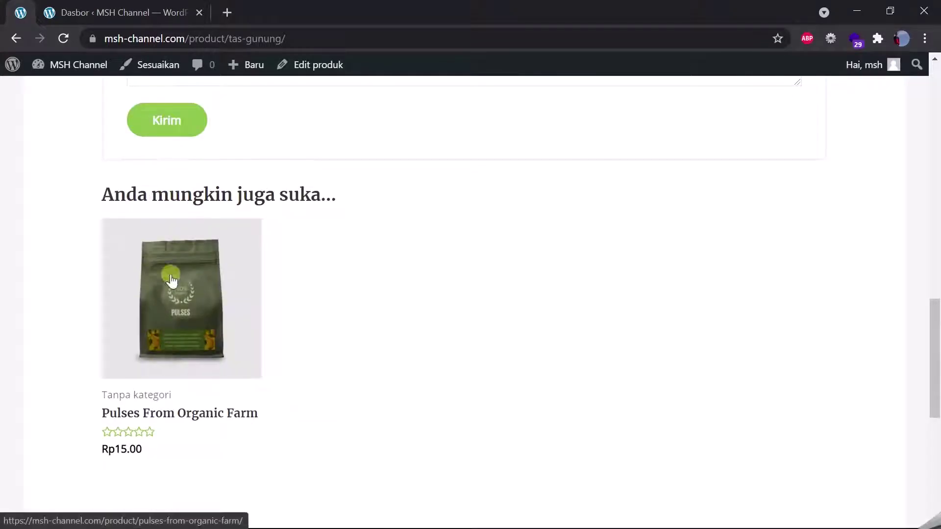
Start a new product in the WordPress dashboard and title it "Tas Gunung".
click(137, 6)
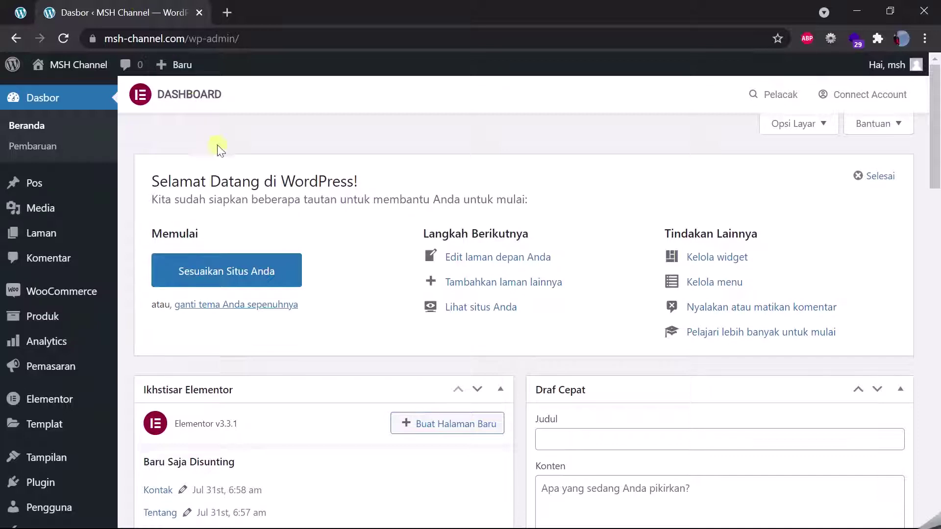
mouse_move(88, 319)
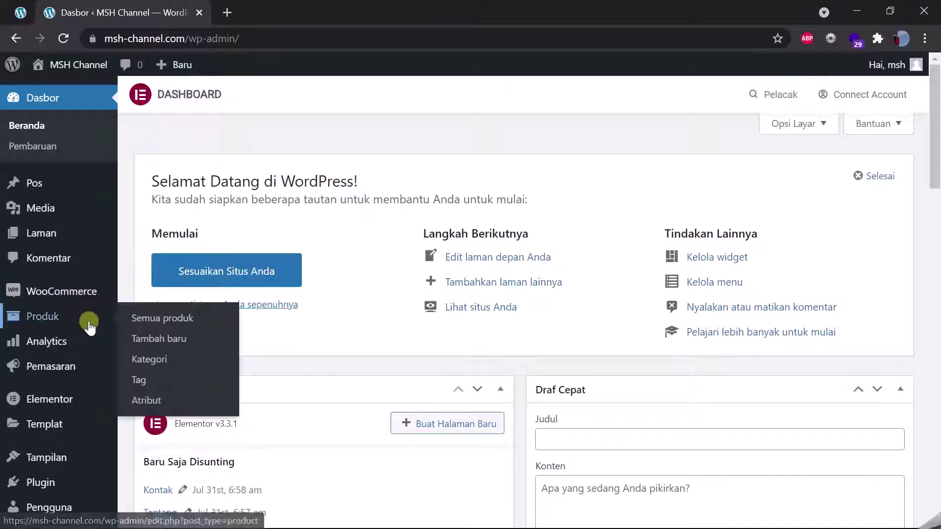
click(197, 340)
text(Tas G)
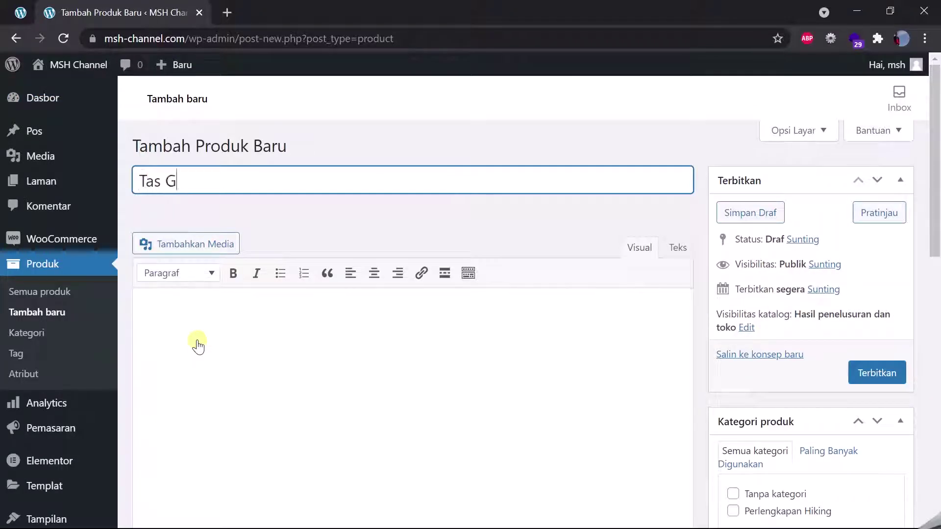
text(unung)
Copy the full description from the existing Tas Gunung page into the new product's description.
scroll(193, 333, down, 3)
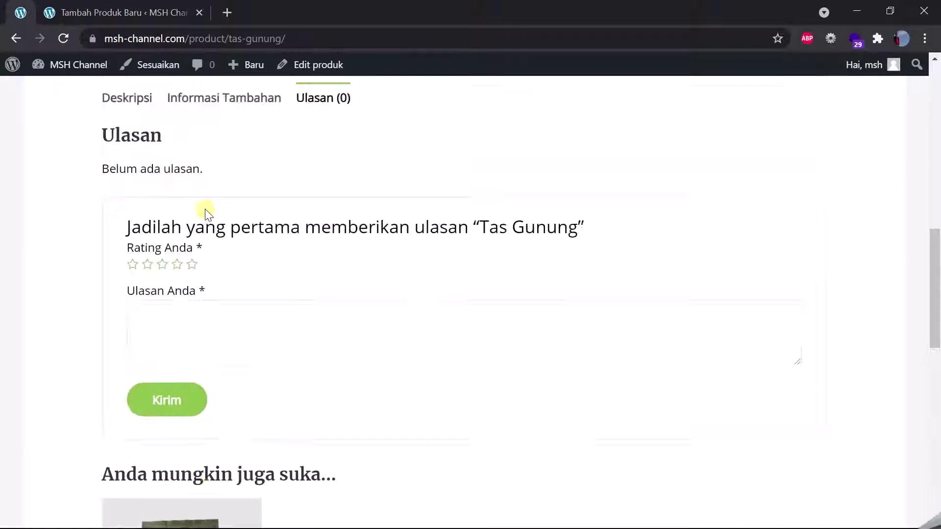
scroll(205, 209, up, 6)
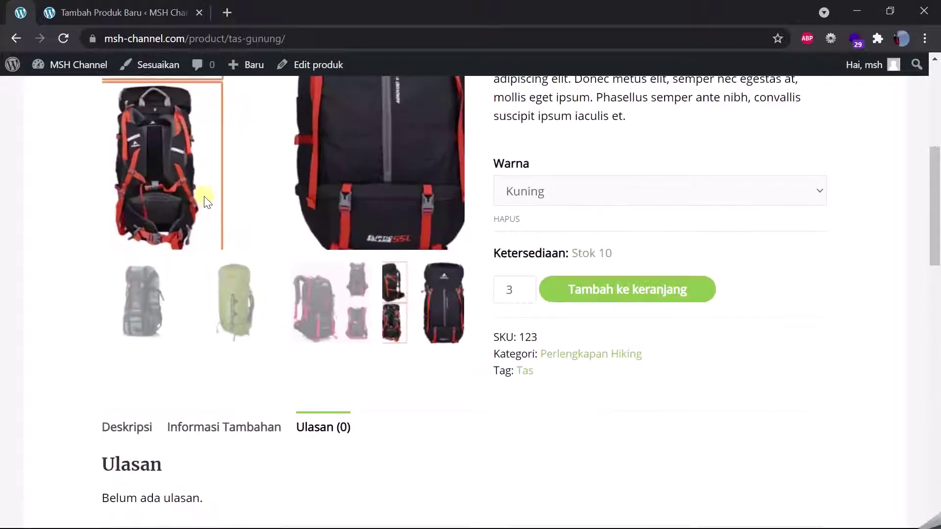
click(147, 424)
drag(105, 195, 251, 375)
scroll(248, 373, down, 4)
key(ctrl+c)
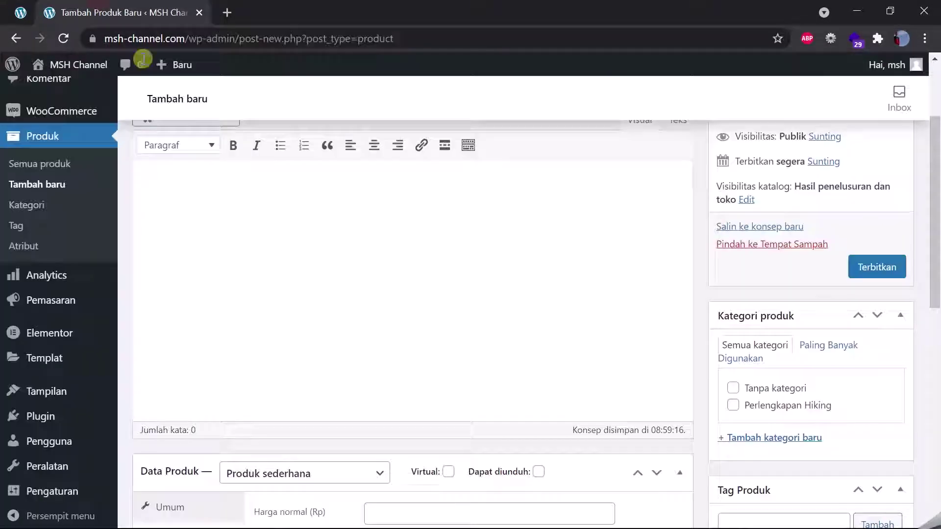
click(273, 256)
key(ctrl+v)
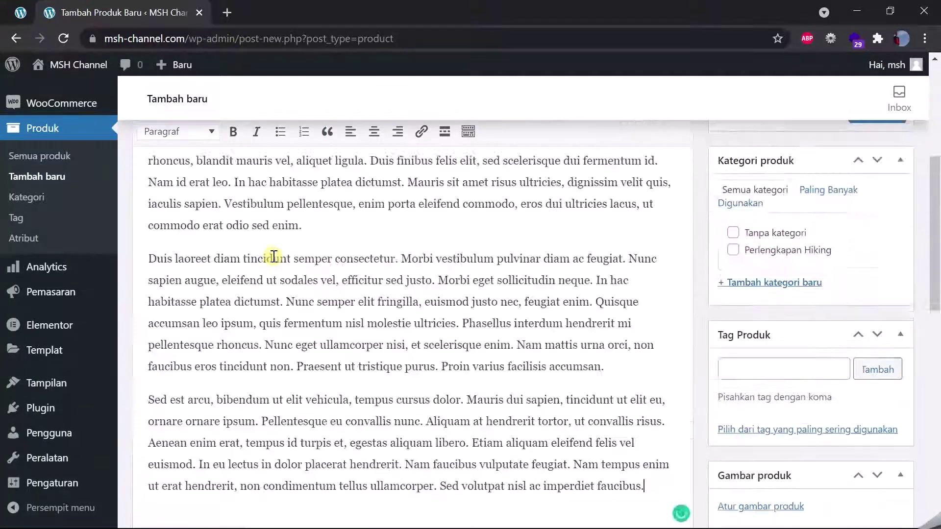
Set the product type to Produk variabel and enter A-123 as its SKU.
click(336, 240)
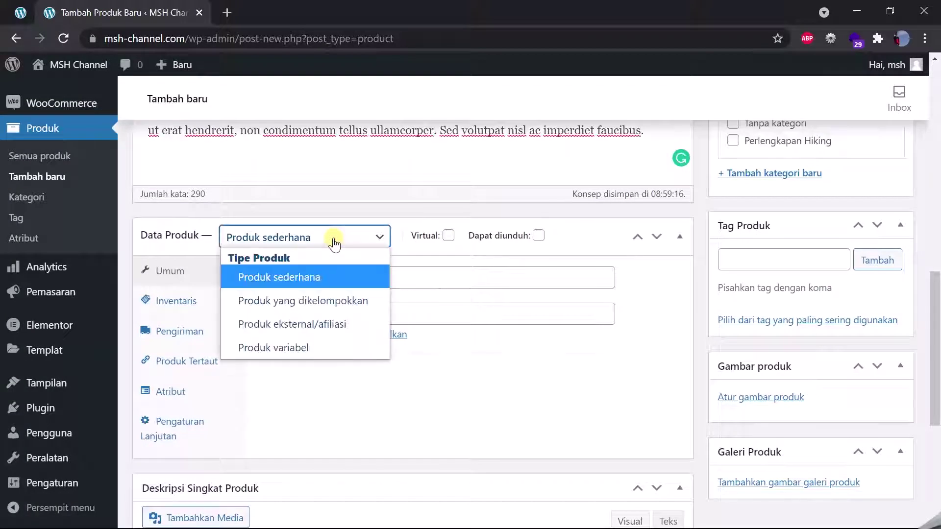
click(339, 347)
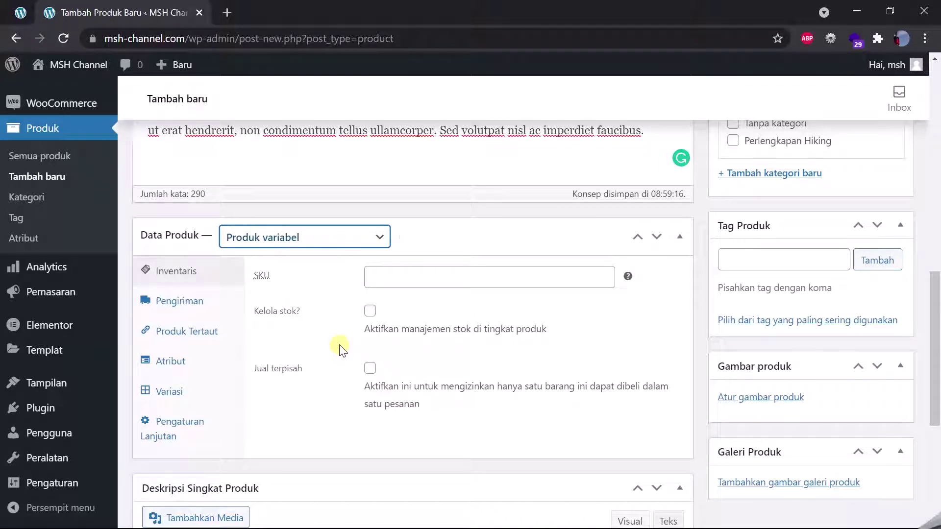
click(431, 277)
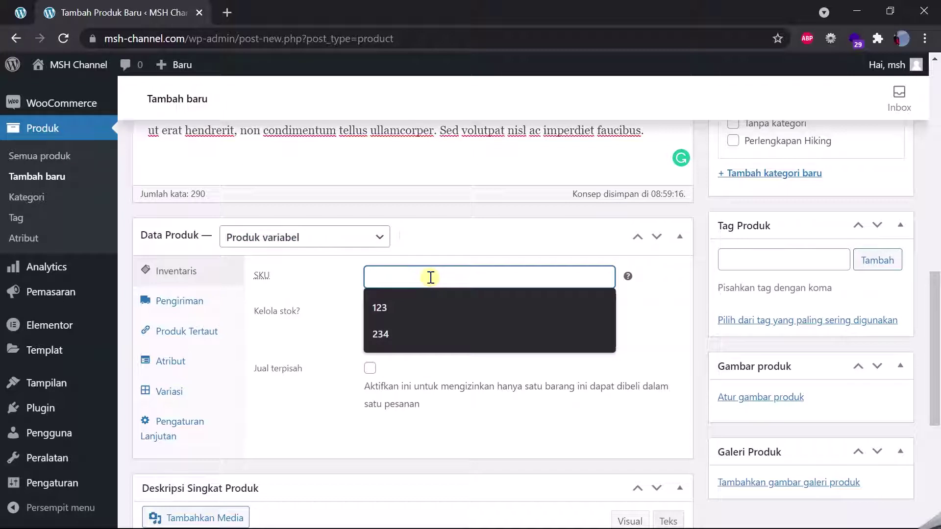
text(A-)
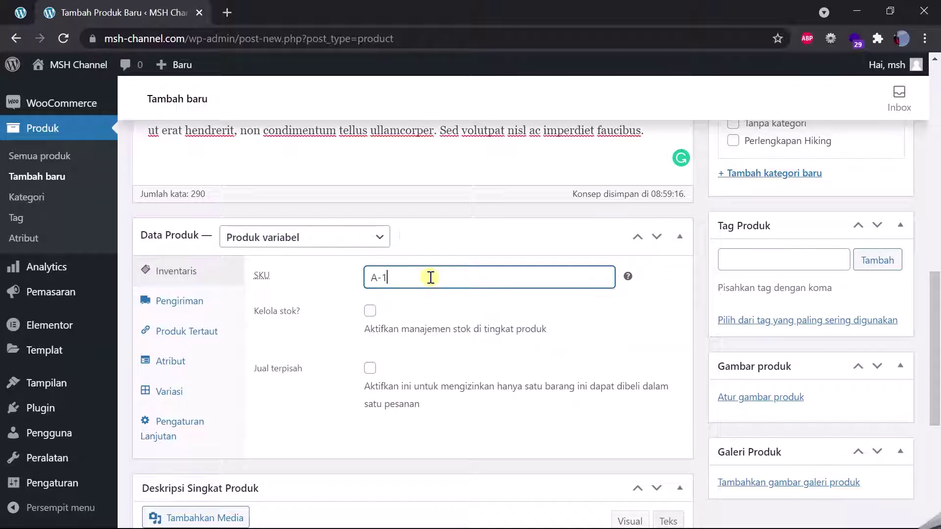
text(123)
Enable stock management with a stock quantity of 12 and keep the backorder option at Jangan izinkan.
click(370, 310)
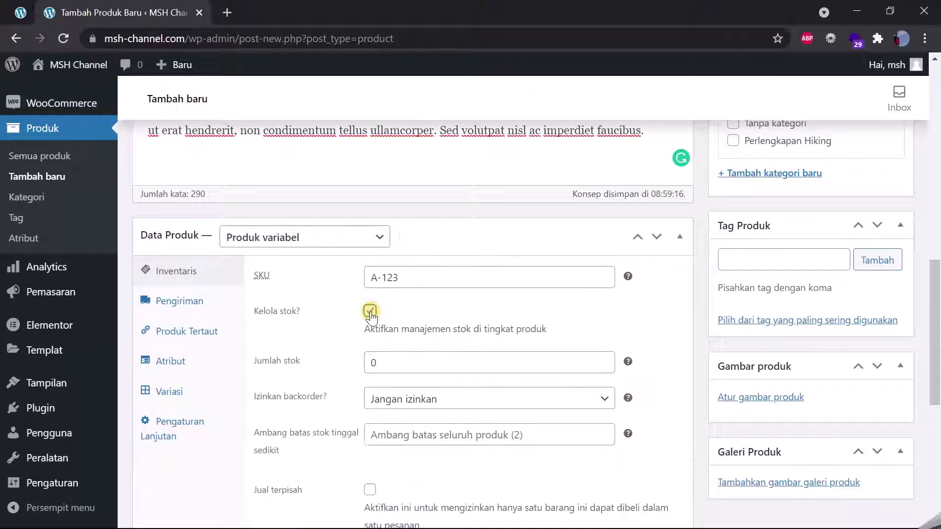
double_click(409, 354)
text(12)
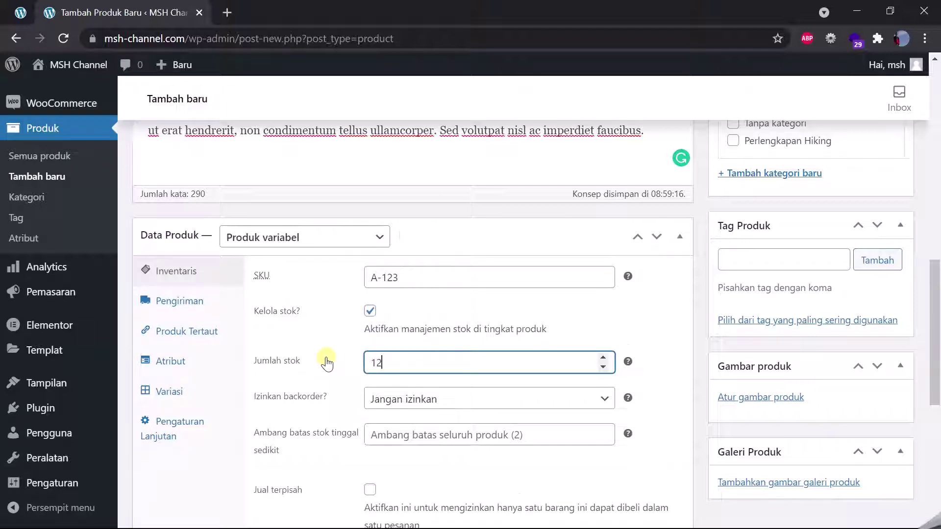
scroll(326, 361, down, 2)
click(457, 289)
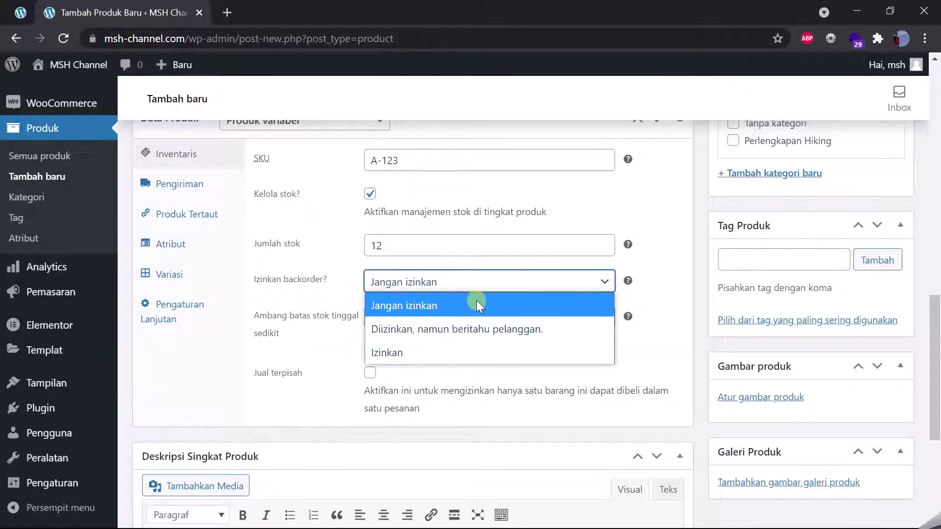
click(433, 308)
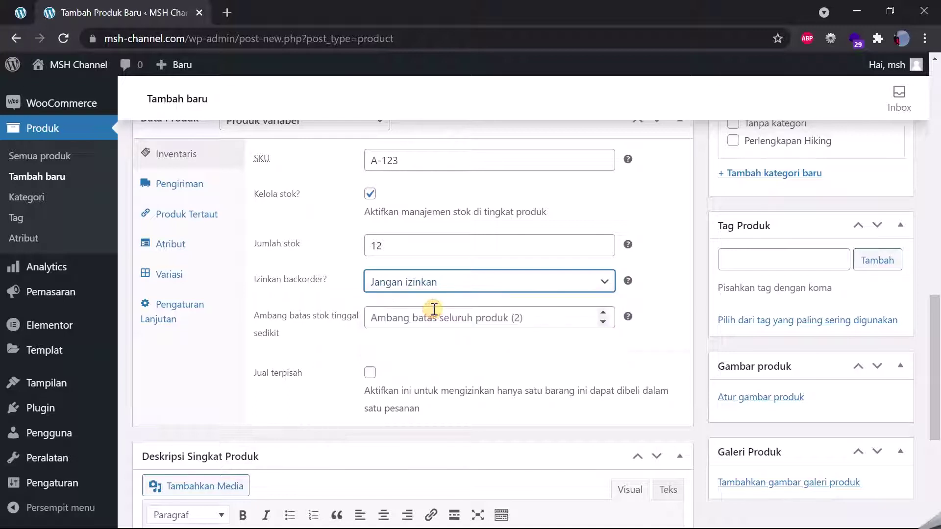
Set the product's low-stock threshold to 2.
click(460, 309)
scroll(460, 309, down, 1)
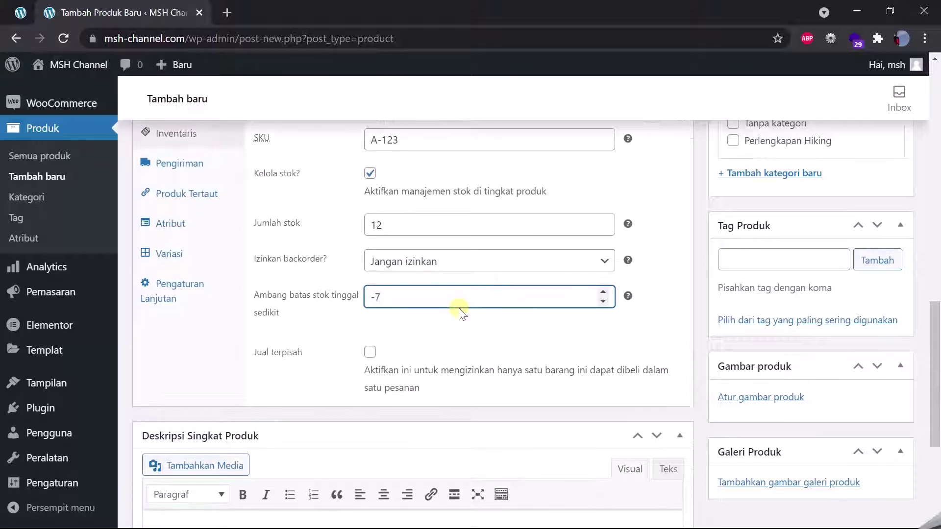
key(BackSpace)
key(BackSpace)
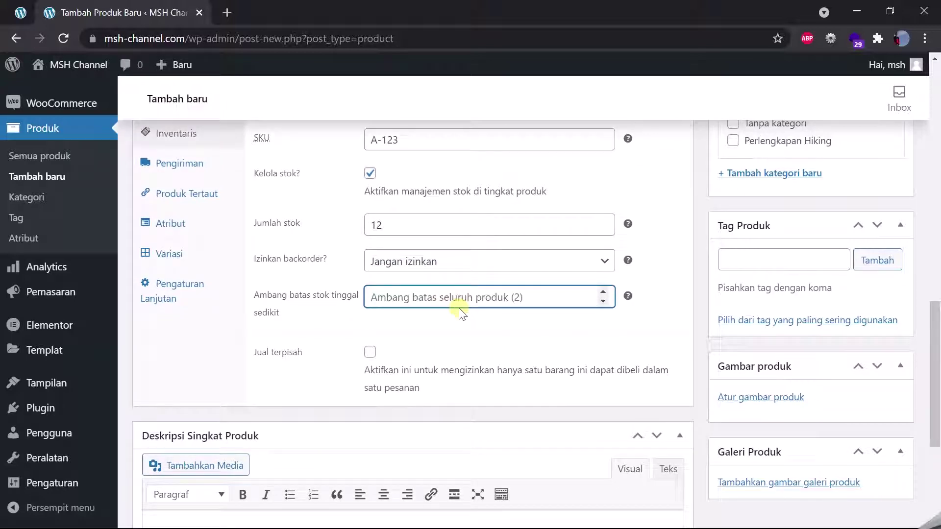
text(2)
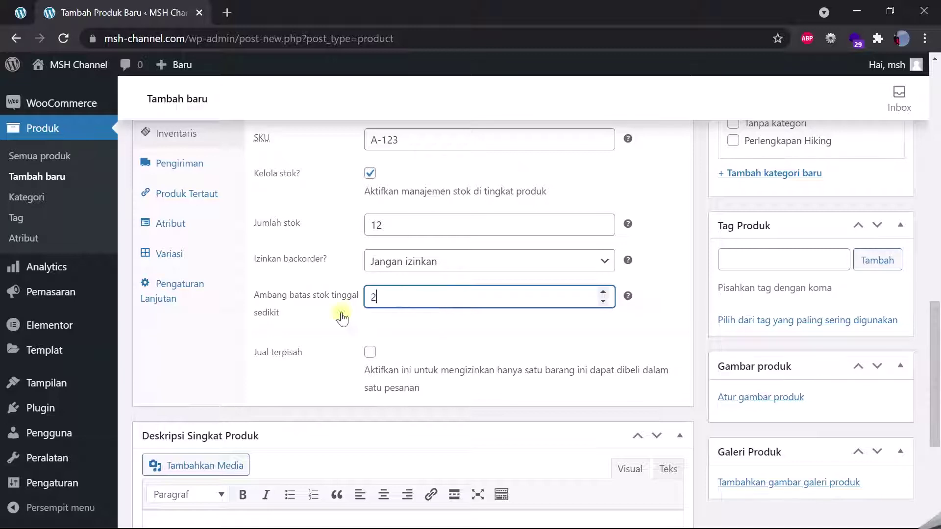
Set the product's weight to 1 kg in the shipping data.
scroll(274, 306, up, 2)
click(196, 247)
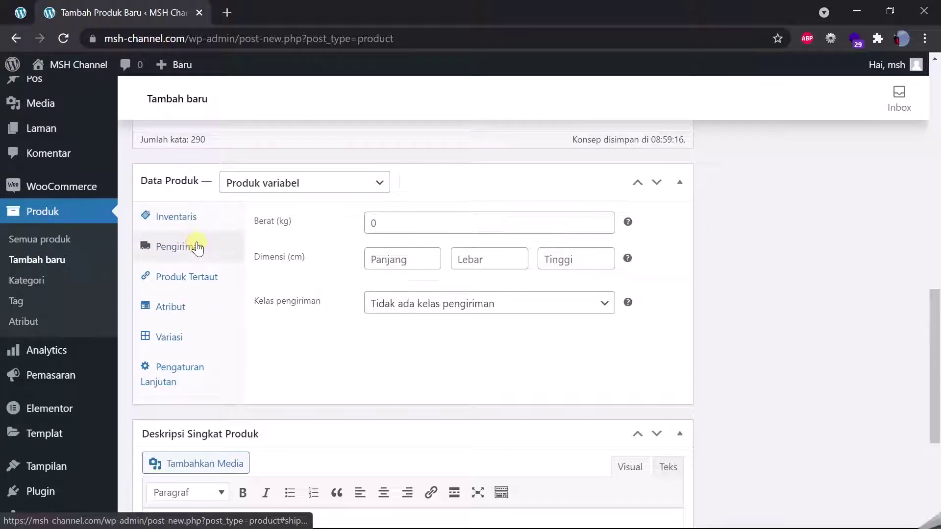
double_click(416, 221)
text(1)
click(292, 283)
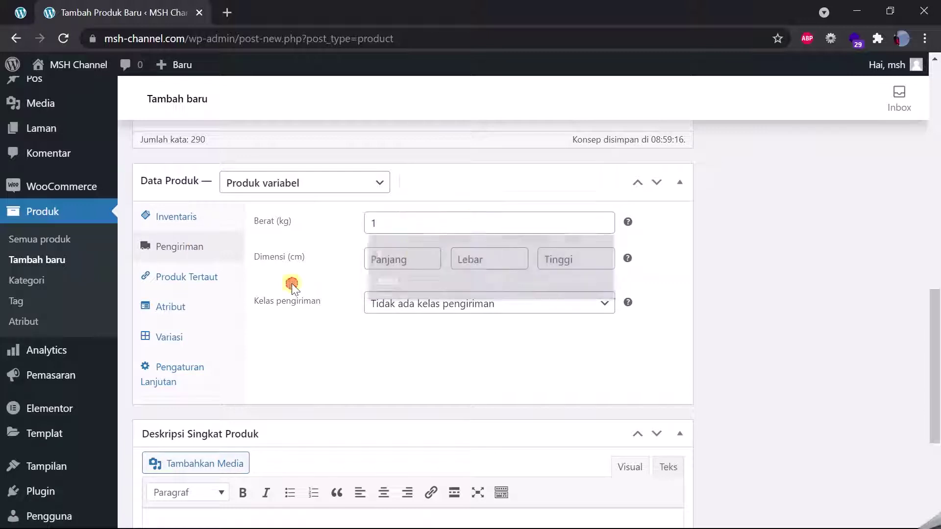
Set the dimensions to 200 length, 500 width and 1500 height in cm, keeping Tidak ada kelas pengiriman as the shipping class.
click(402, 259)
text(200)
click(401, 289)
click(487, 257)
text(500)
click(562, 264)
text(150)
click(564, 289)
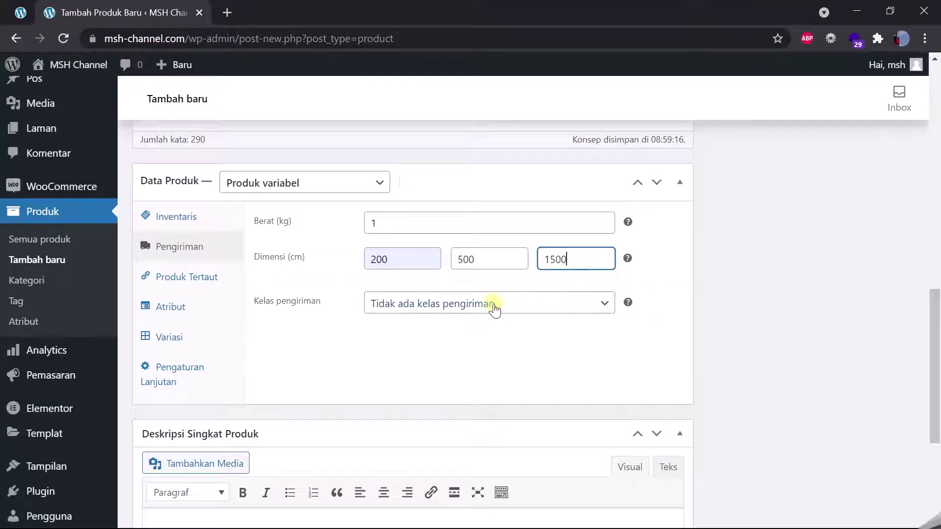
click(491, 305)
click(492, 305)
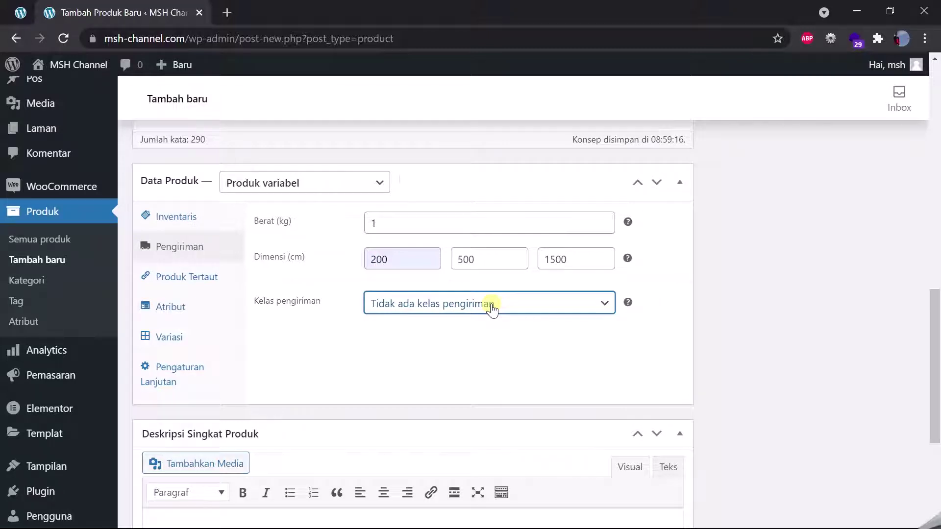
Check the suggested product on the existing Tas Gunung page and add the matching "pul" search result as the new product's upsell.
click(195, 270)
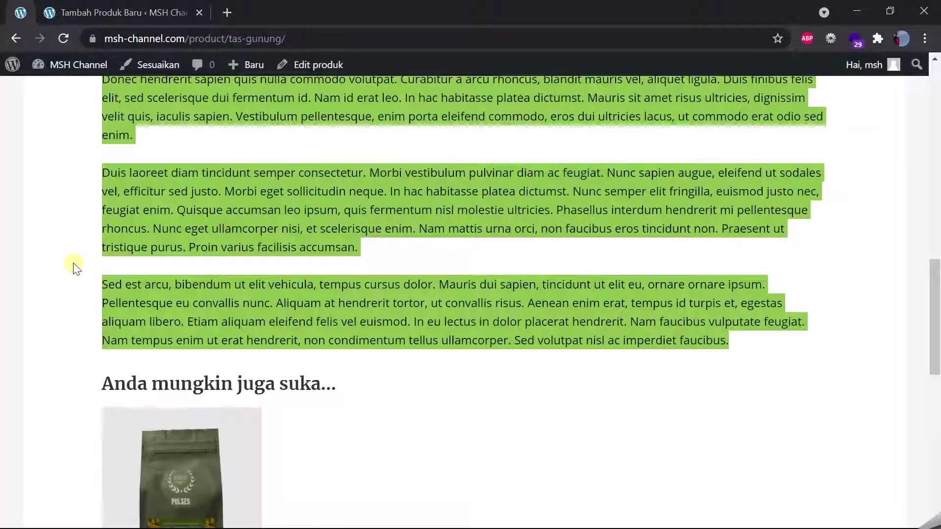
scroll(77, 278, down, 4)
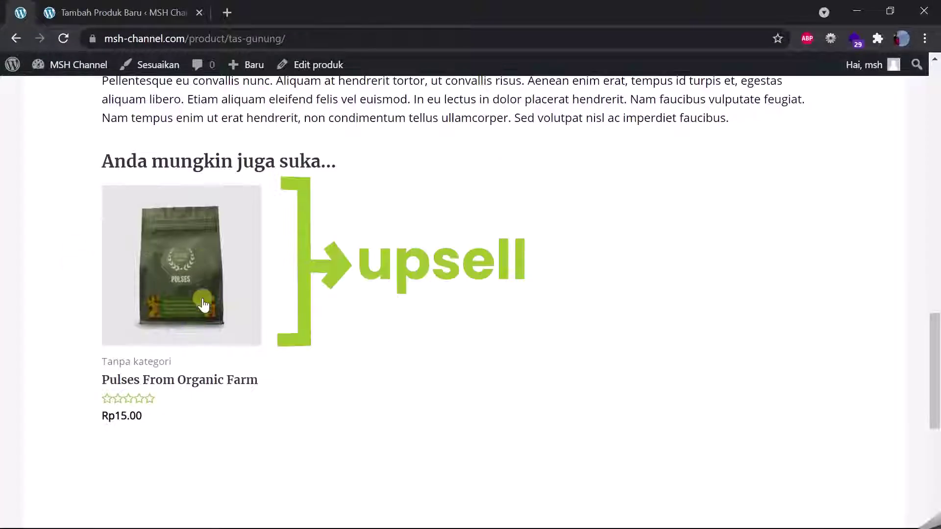
text(pul)
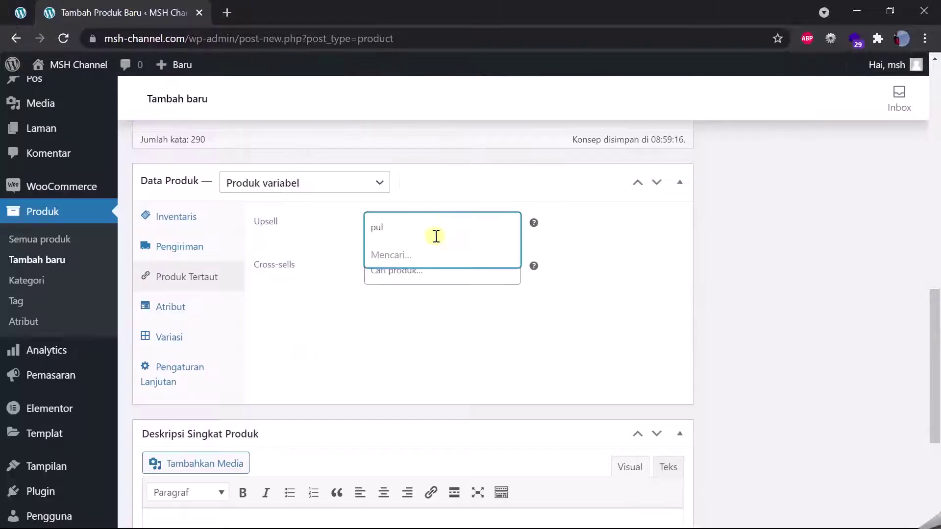
click(453, 289)
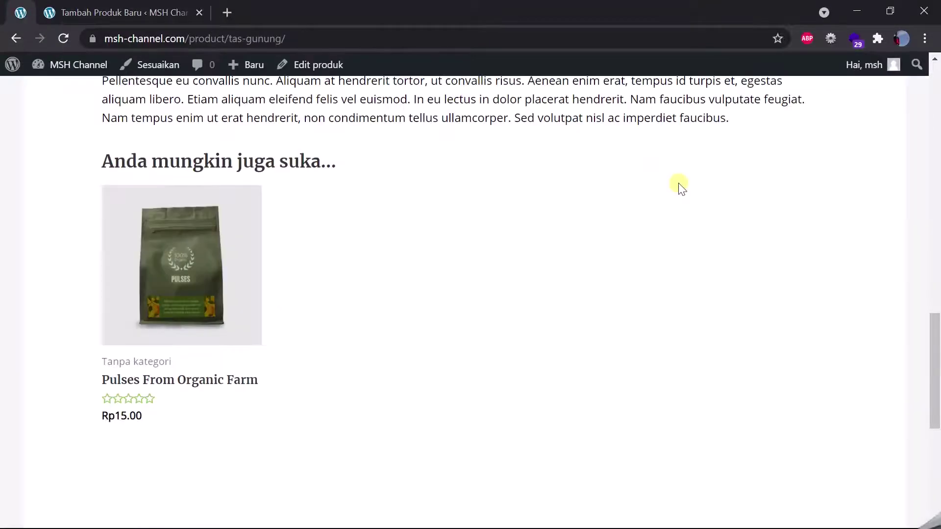
Add the Kuning Tas Gunung to the cart from its existing product page and open the cart to view its suggested products.
scroll(678, 184, up, 10)
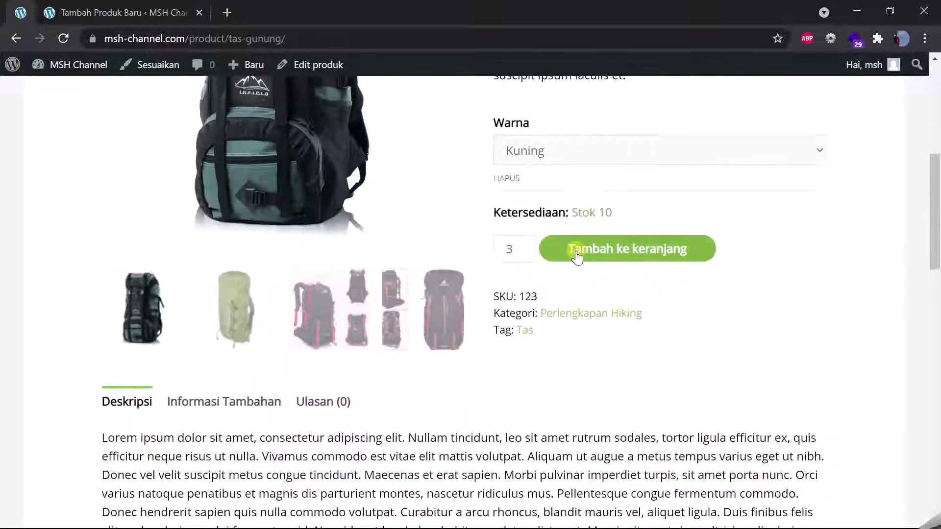
click(577, 253)
click(713, 304)
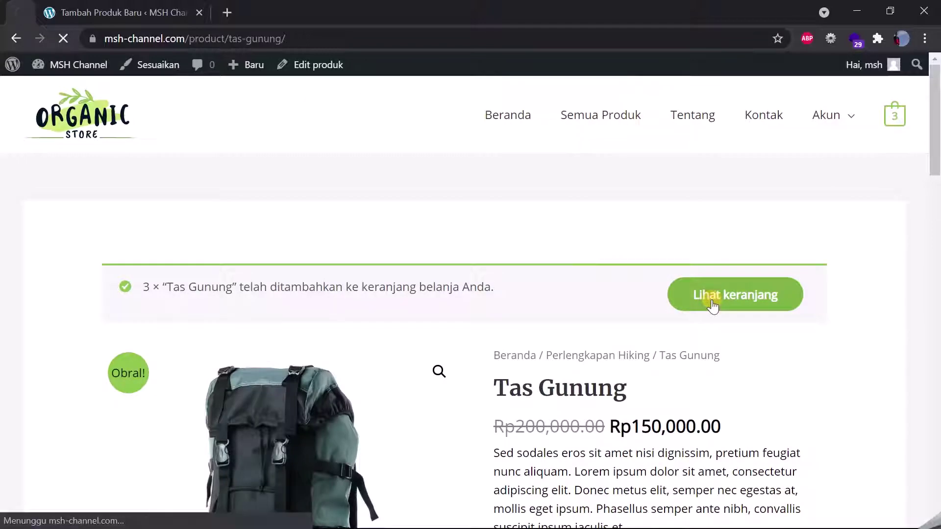
scroll(712, 302, down, 3)
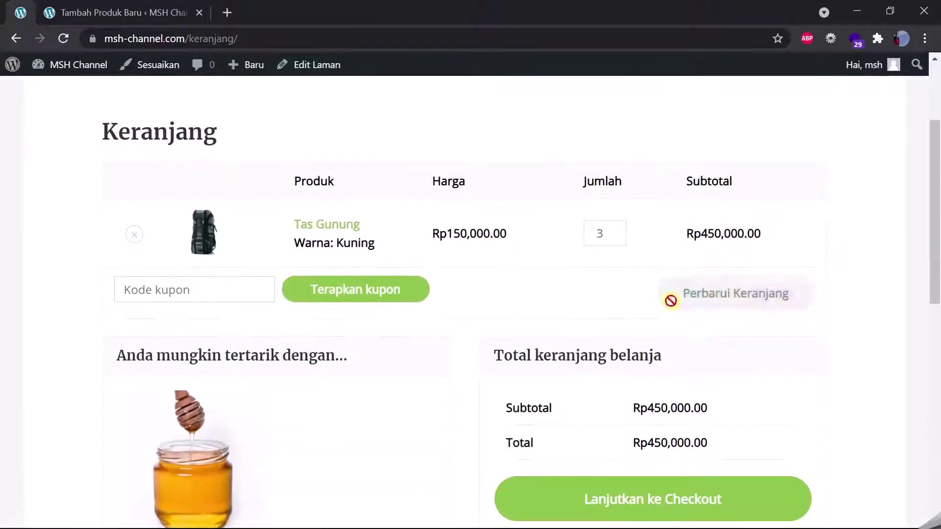
Check the suggested product in the cart and add Farm Fresh Eggs (#174) from a "fre" search as the new product's cross-sell.
scroll(261, 237, down, 4)
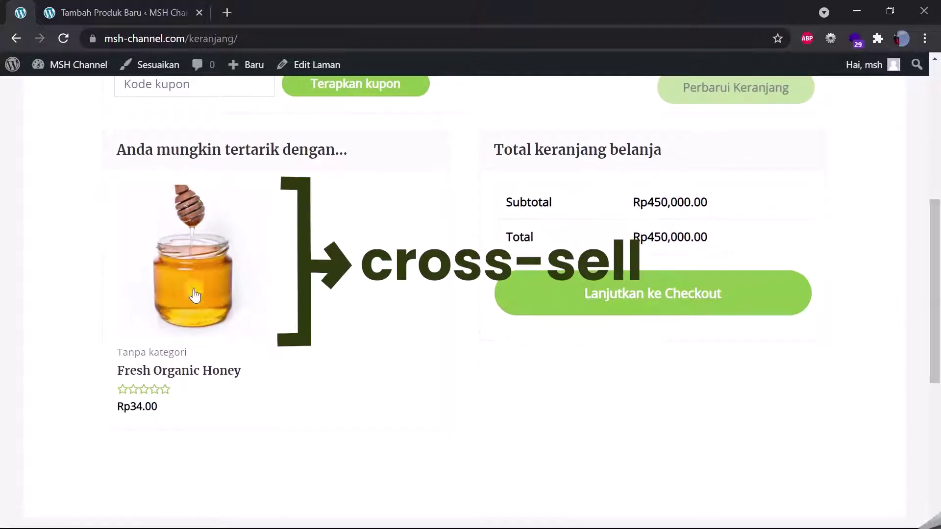
key(ctrl+Tab)
click(387, 279)
text(fre)
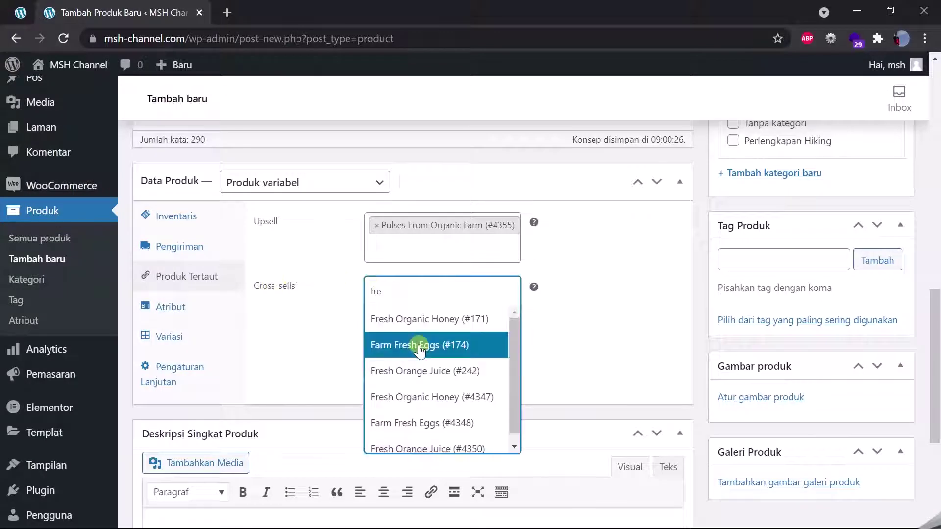
click(420, 348)
Remove the Tas Gunung from the cart and reopen its existing product page from the shop.
key(ctrl+Tab)
scroll(183, 212, up, 4)
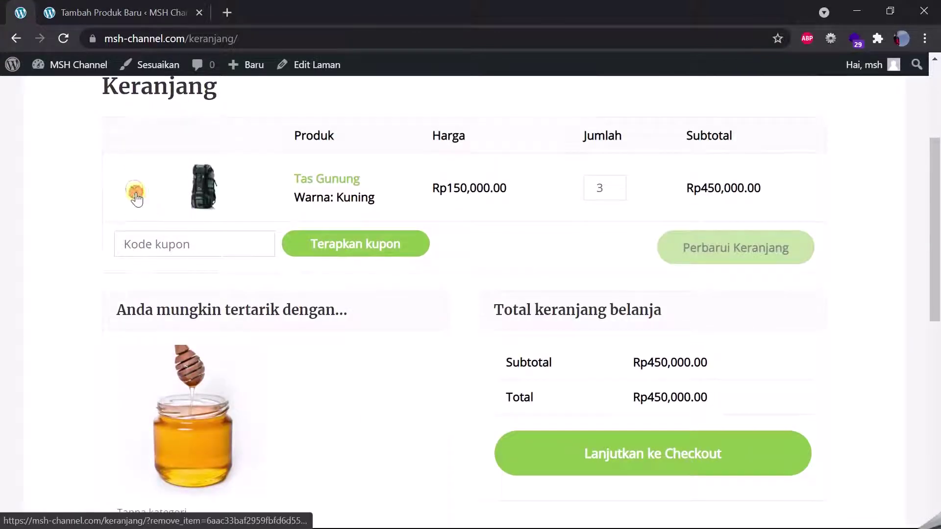
click(136, 192)
click(558, 125)
scroll(528, 308, down, 5)
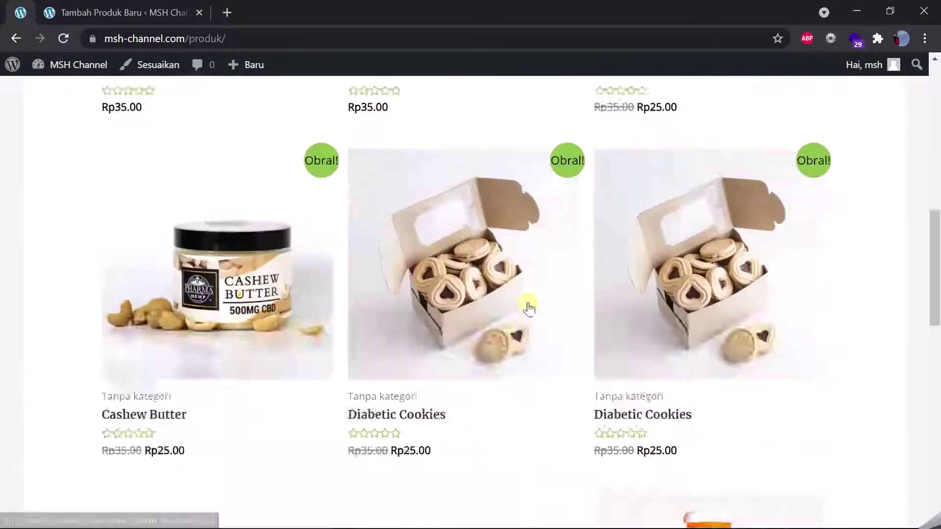
scroll(529, 308, up, 8)
click(735, 358)
click(750, 456)
click(294, 475)
scroll(294, 466, down, 4)
Open the new product's attribute settings and examine the Warna options on the existing Tas Gunung page.
click(182, 7)
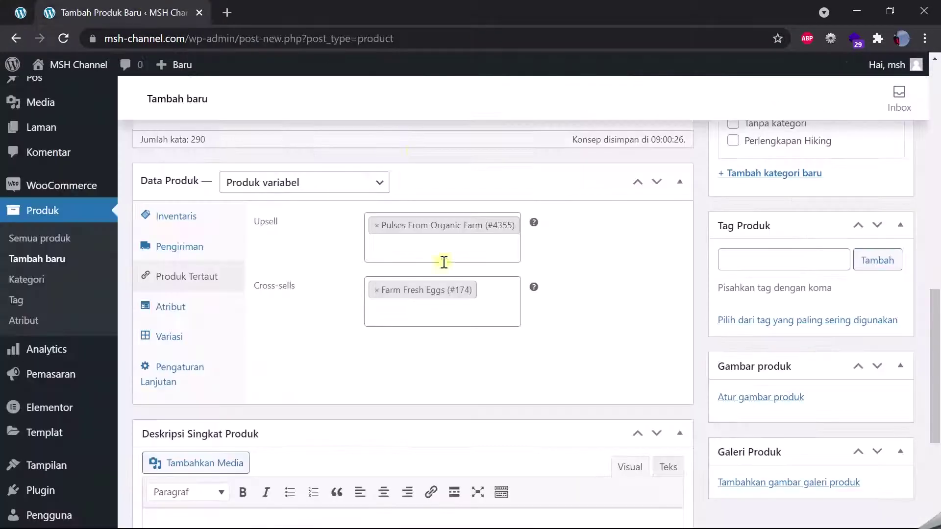
click(202, 311)
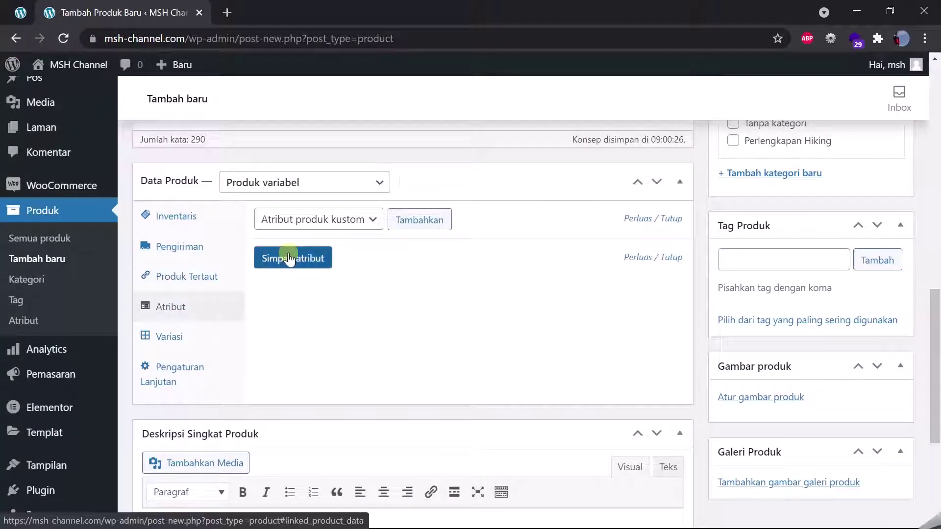
click(300, 218)
click(301, 218)
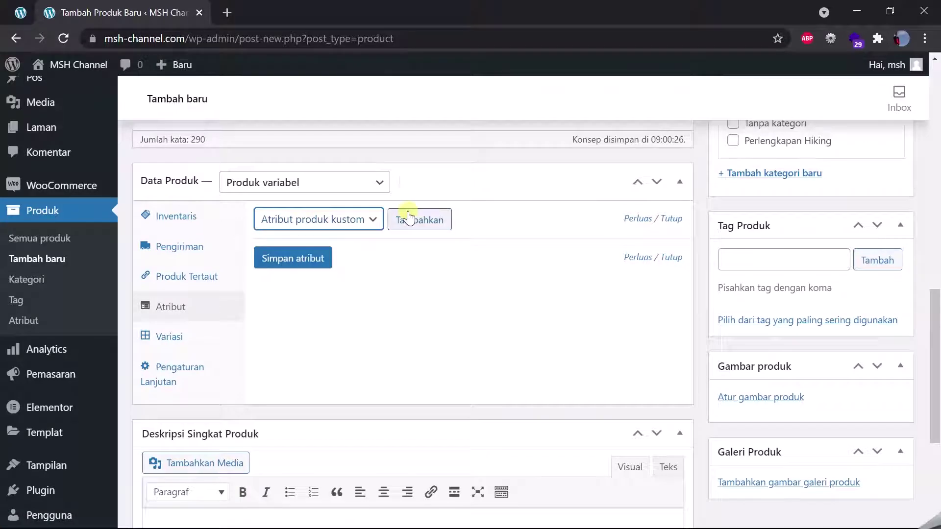
click(20, 13)
click(626, 248)
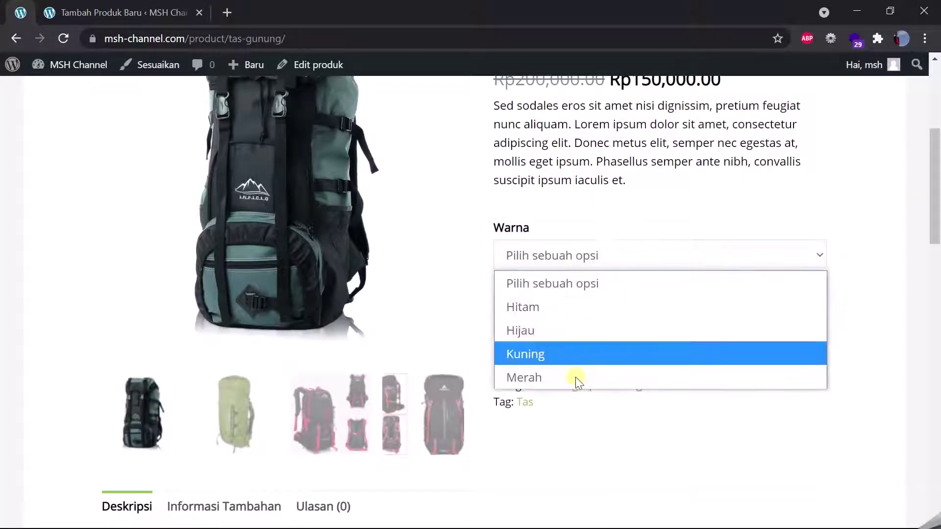
click(546, 275)
click(100, 13)
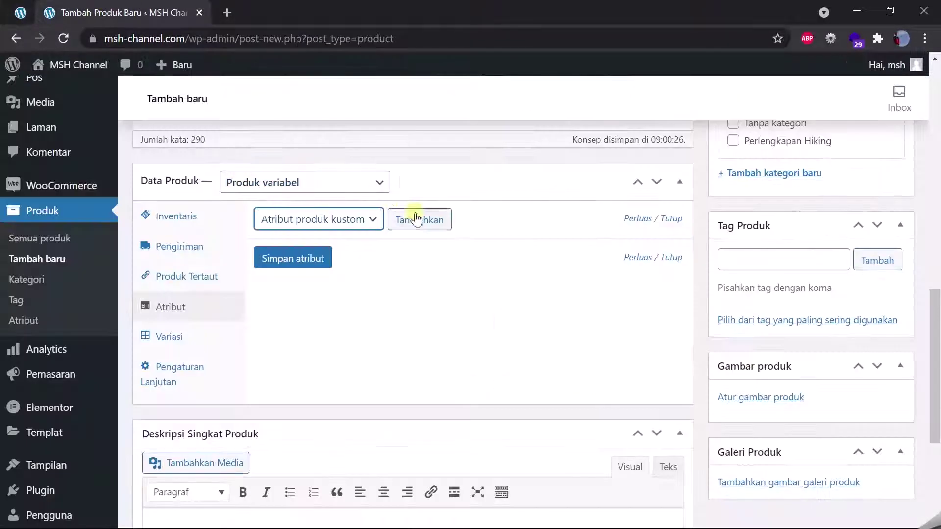
Add a custom attribute Warna with the values Merah | Biru | Hijau | Oren, enable it for variations and save it.
click(417, 219)
click(361, 310)
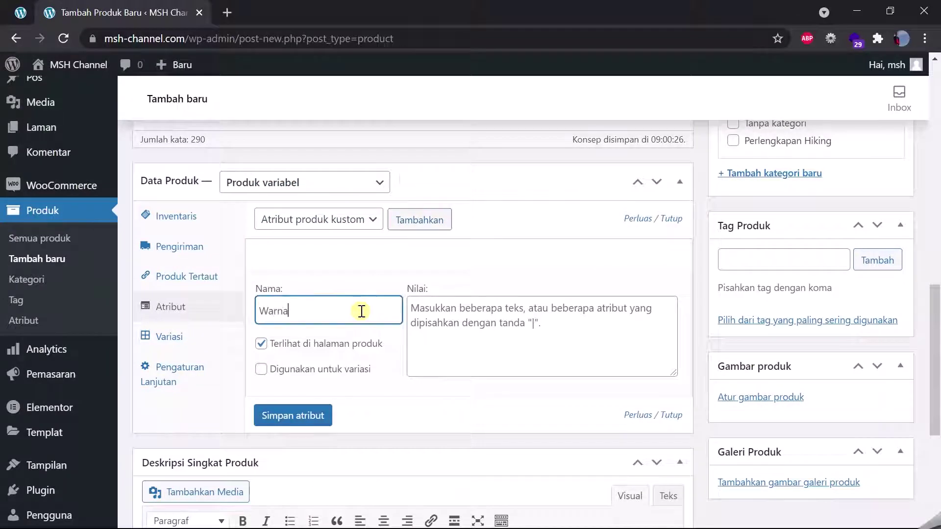
click(429, 337)
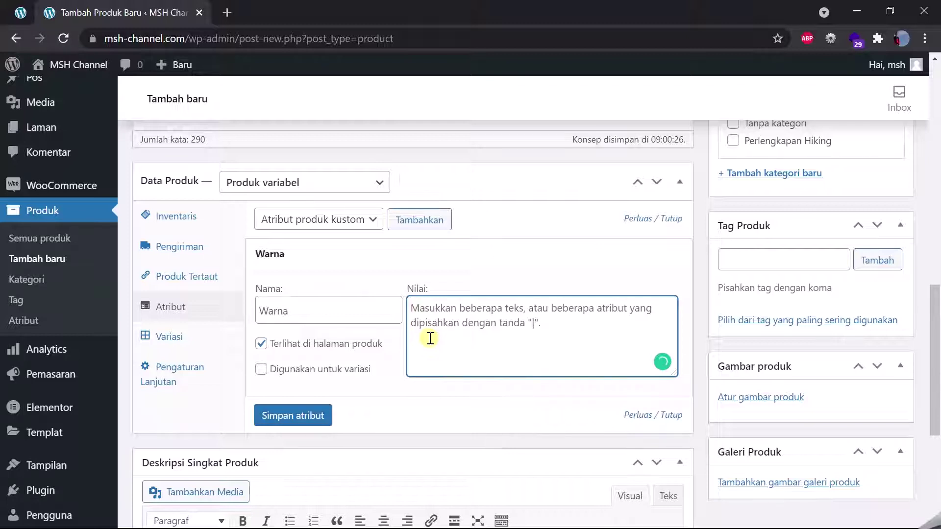
text(Merah | Biru | Hijau |Oren)
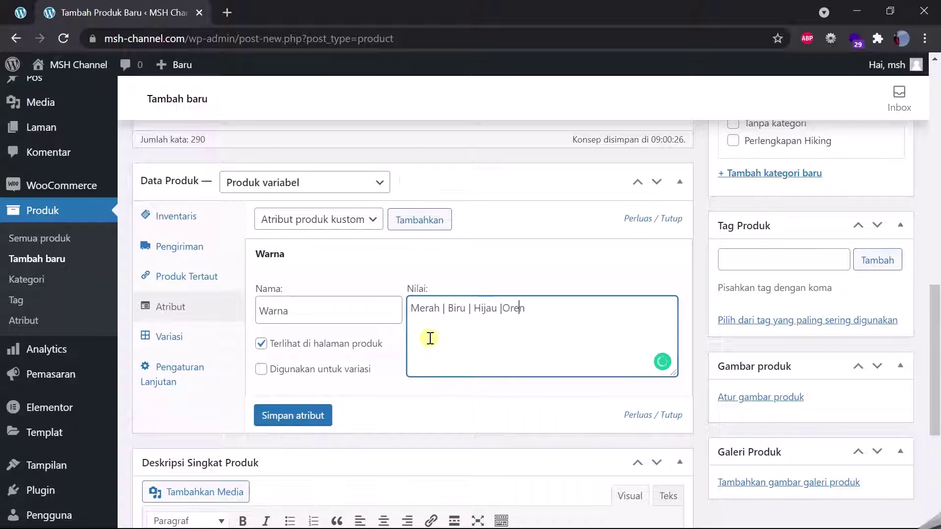
key(Left)
click(359, 371)
click(308, 418)
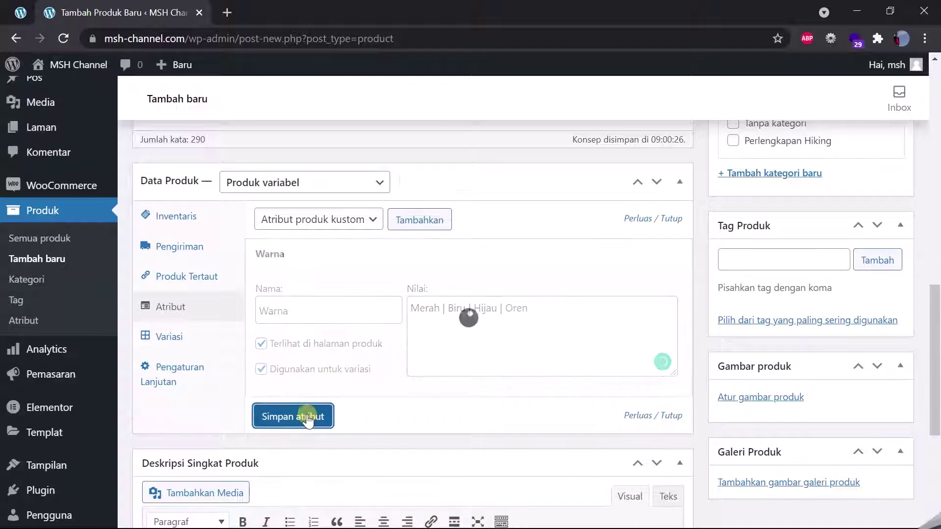
Add one product variation and keep it applied to Segala Warna.
click(221, 338)
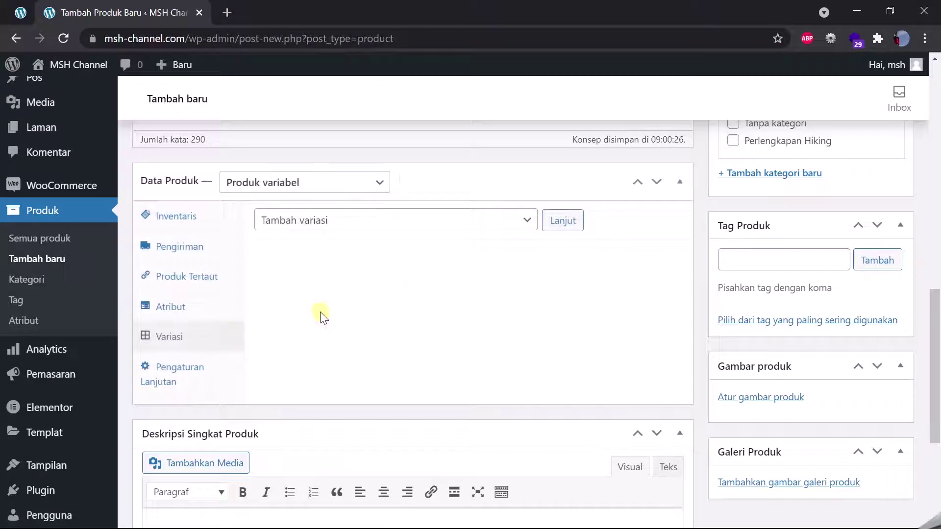
click(507, 223)
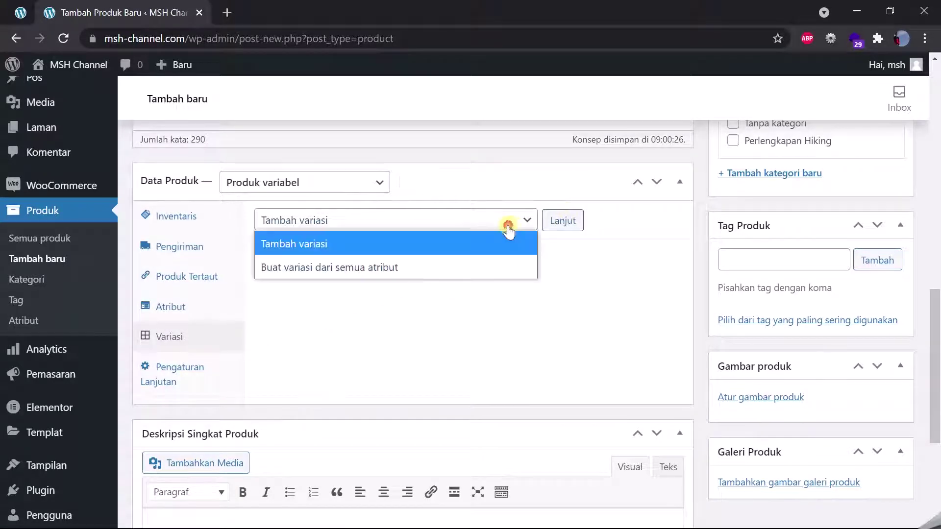
click(496, 242)
click(562, 221)
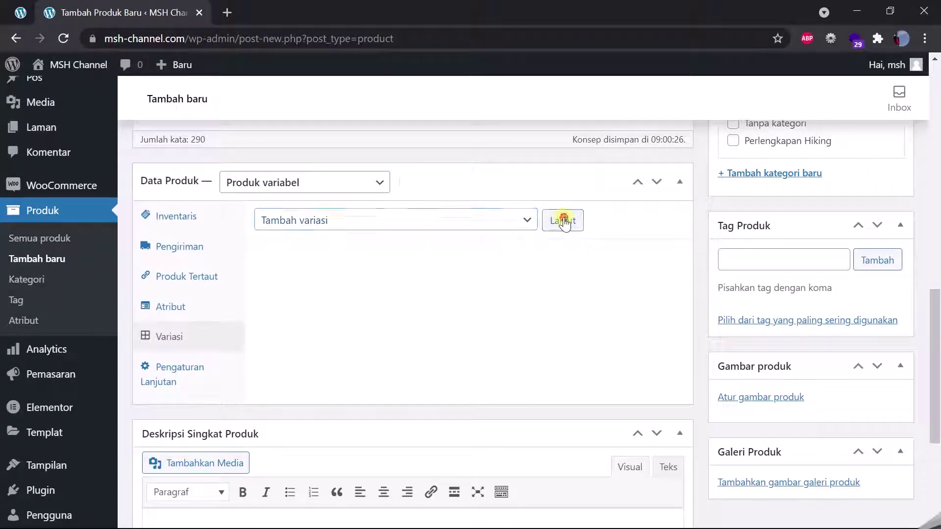
scroll(479, 283, down, 1)
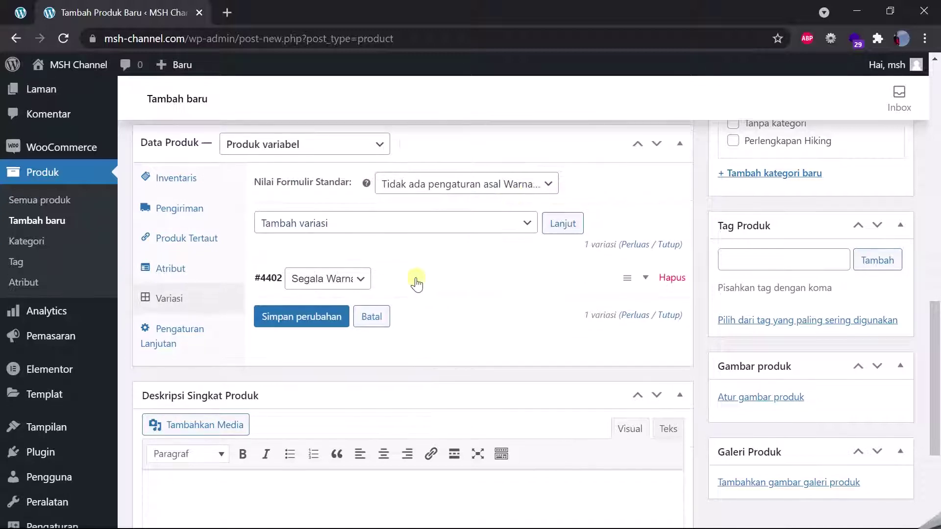
click(359, 280)
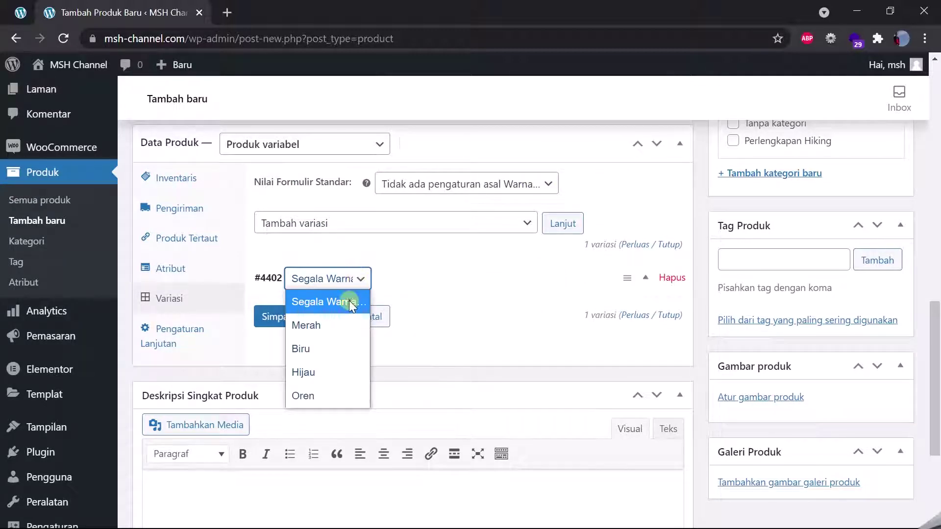
click(352, 301)
Set the variation's Harga normal to 200000 and save the variation changes.
click(646, 279)
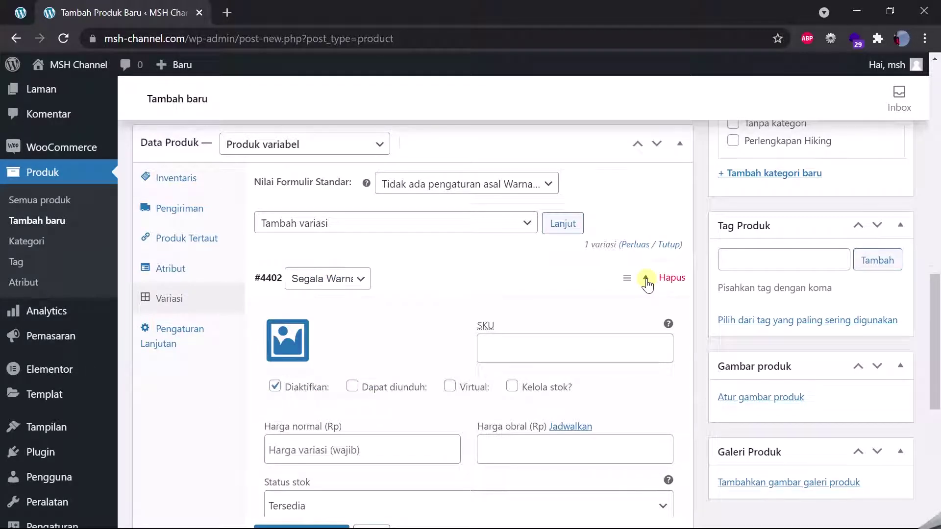
scroll(647, 283, down, 3)
click(363, 289)
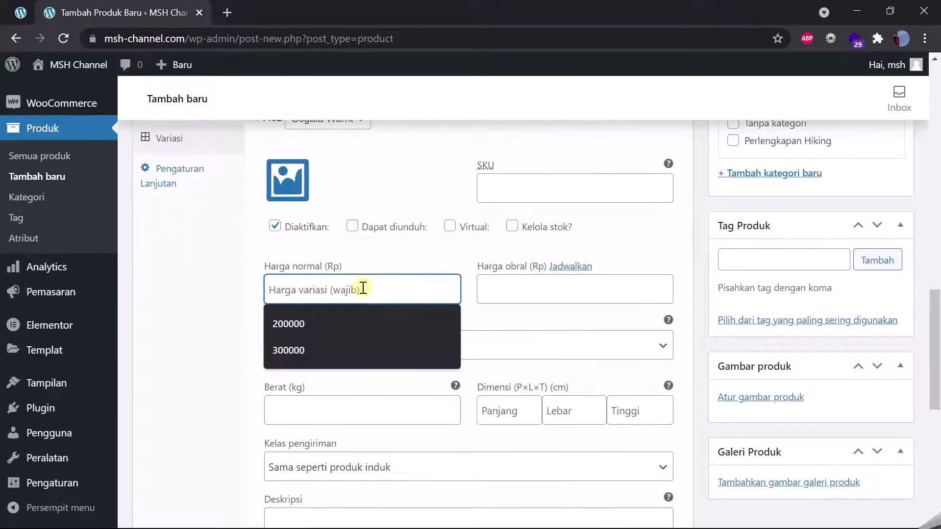
text(200000)
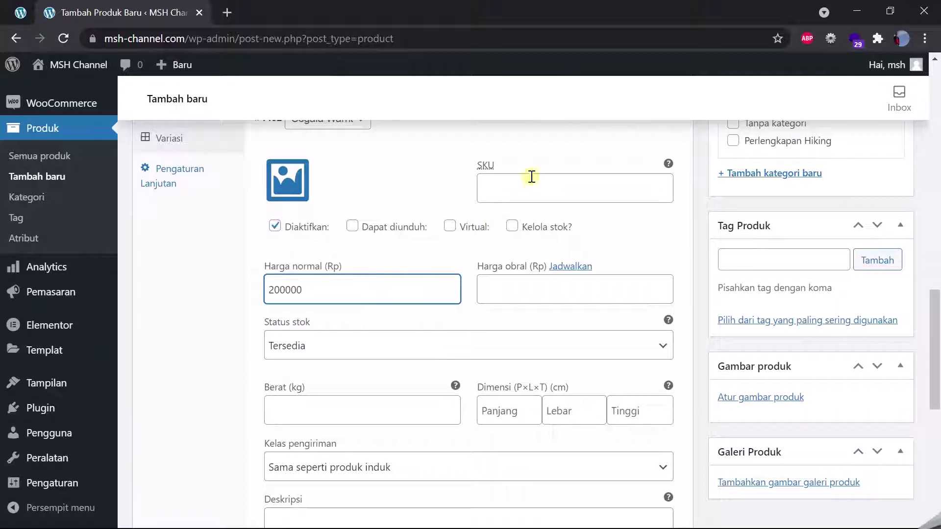
scroll(466, 382, down, 1)
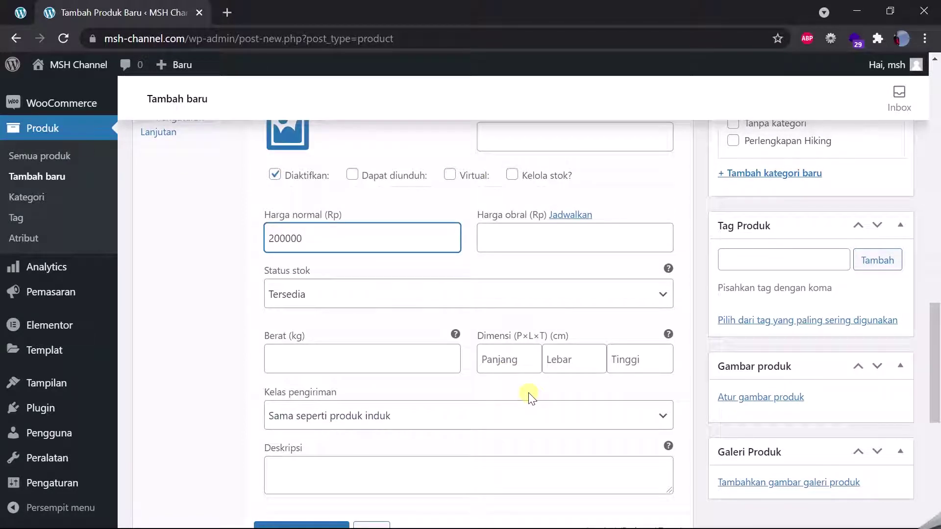
scroll(528, 393, down, 2)
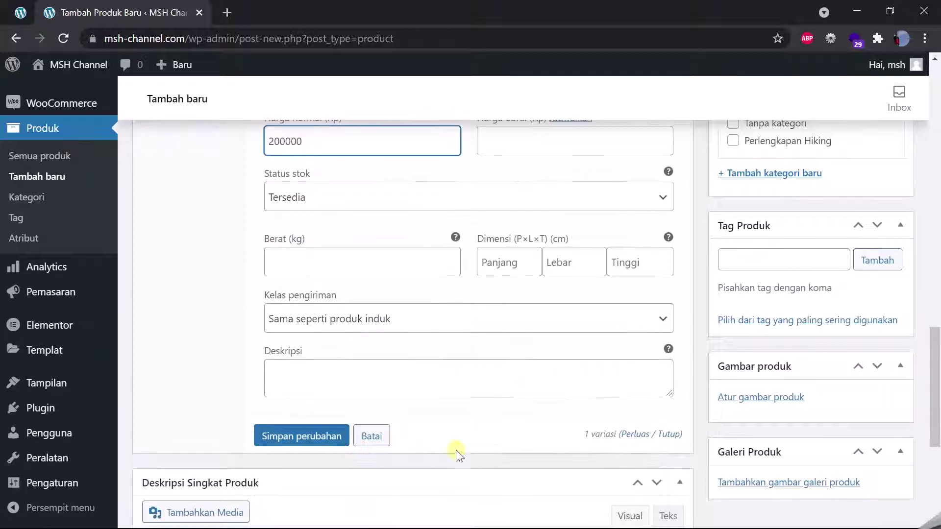
click(313, 438)
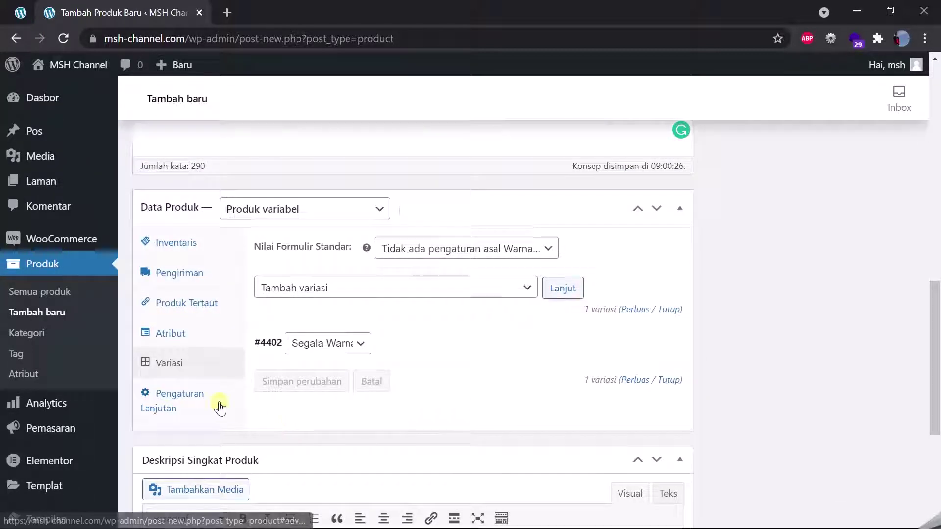
View the advanced product settings and copy the short description text from the existing Tas Gunung page into Deskripsi Singkat Produk.
click(216, 407)
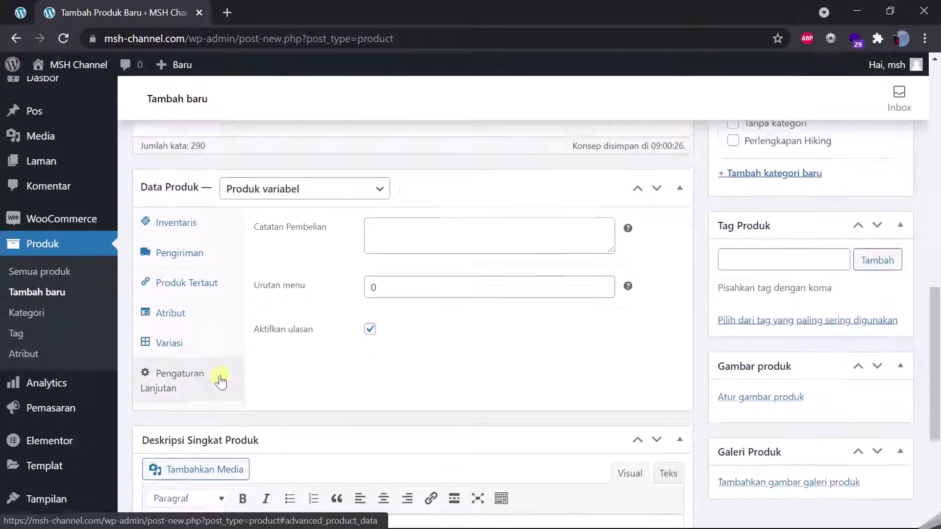
scroll(219, 340, down, 5)
click(220, 336)
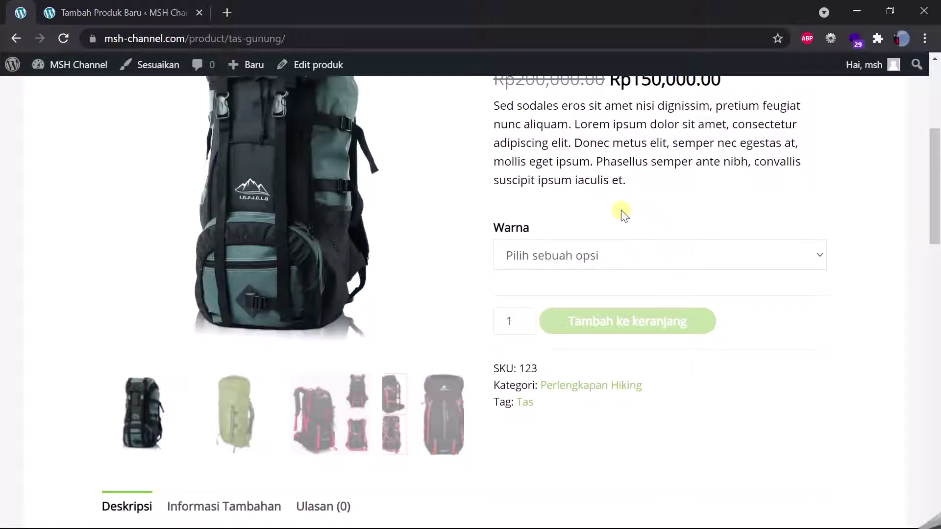
scroll(621, 211, up, 2)
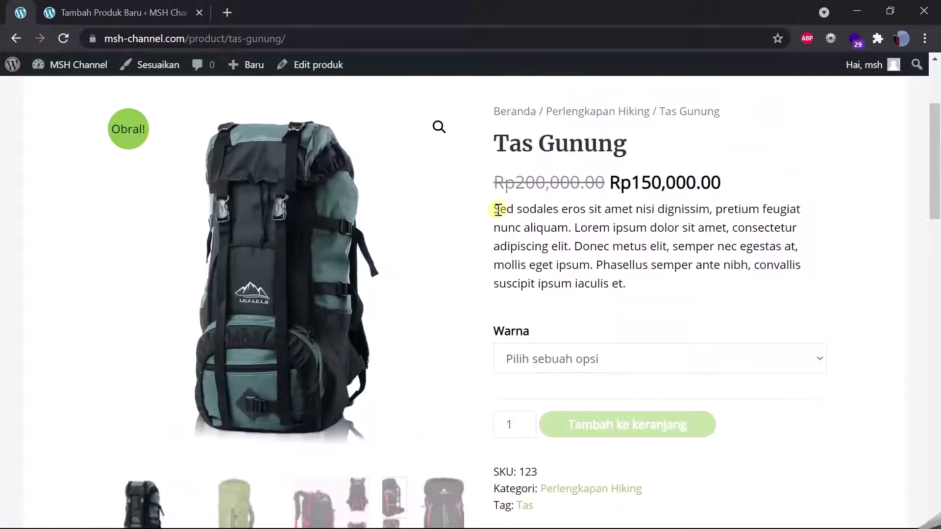
mouse_move(499, 210)
mouse_down()
mouse_move(634, 269)
mouse_move(646, 287)
mouse_move(498, 210)
mouse_up()
click(646, 287)
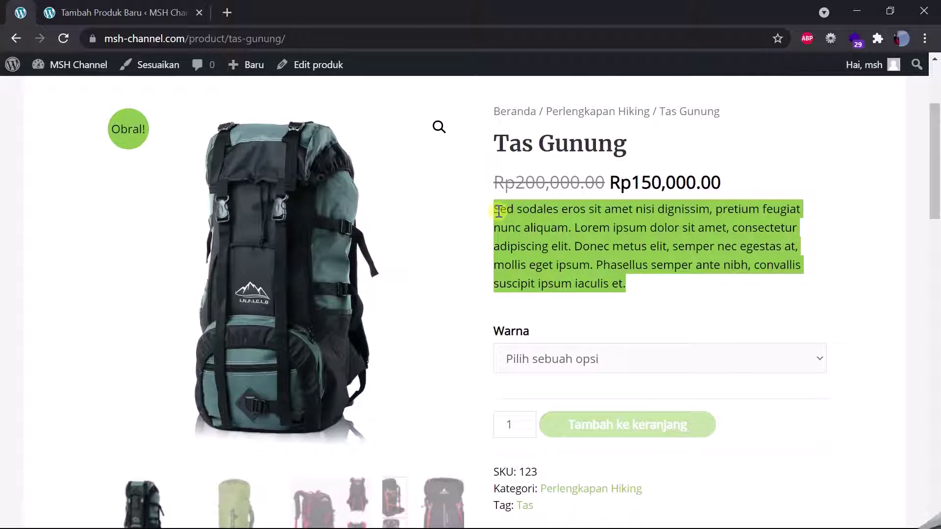
key(ctrl+c)
click(123, 12)
key(ctrl+v)
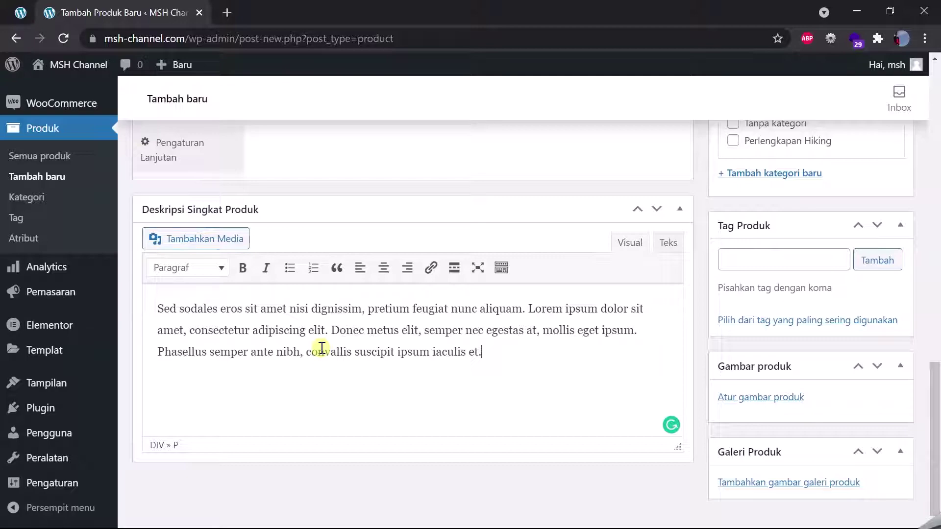
Create a new product category named Tas without a parent category.
scroll(619, 321, up, 3)
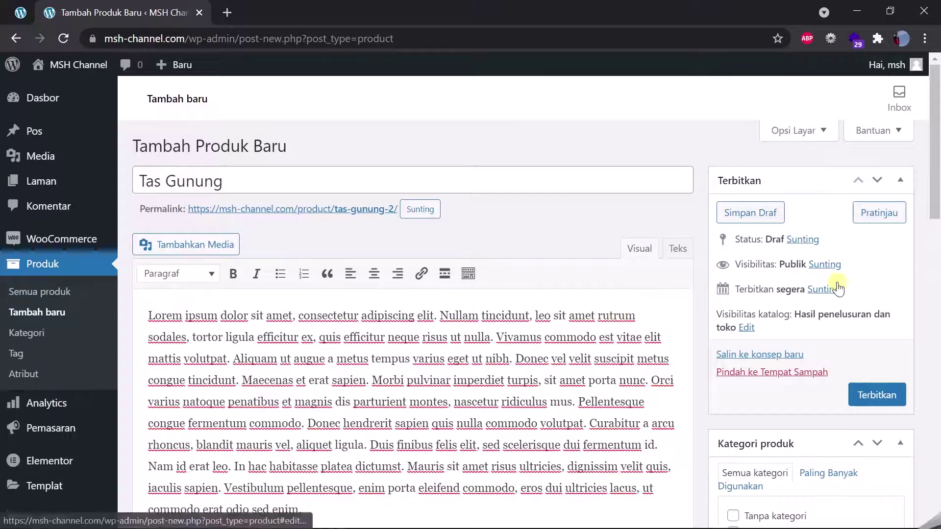
scroll(841, 289, down, 5)
click(800, 298)
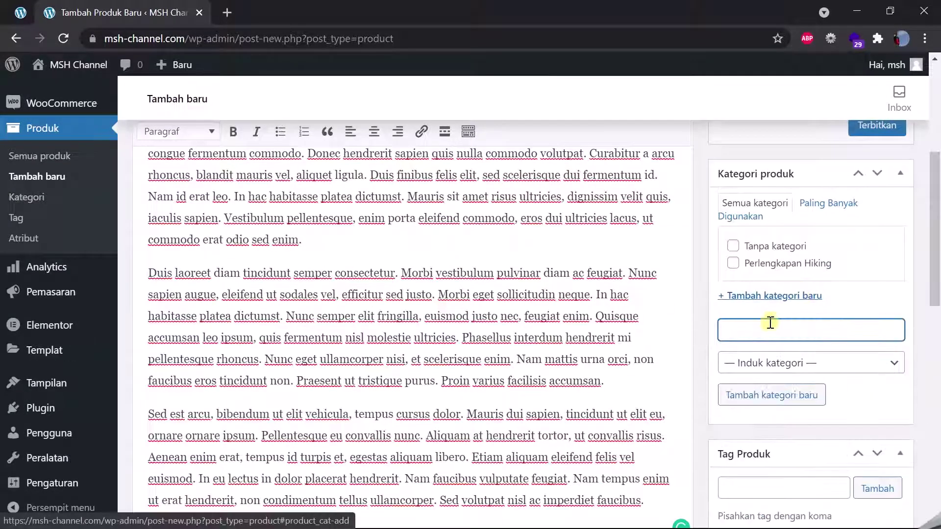
text(Tas)
click(777, 393)
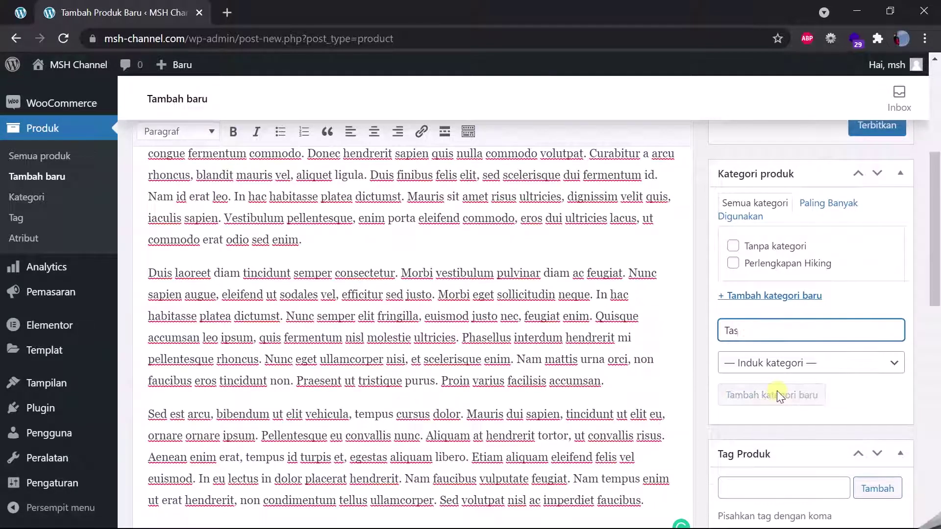
Add the product tag Gunung.
scroll(777, 392, down, 3)
scroll(778, 392, down, 1)
click(774, 289)
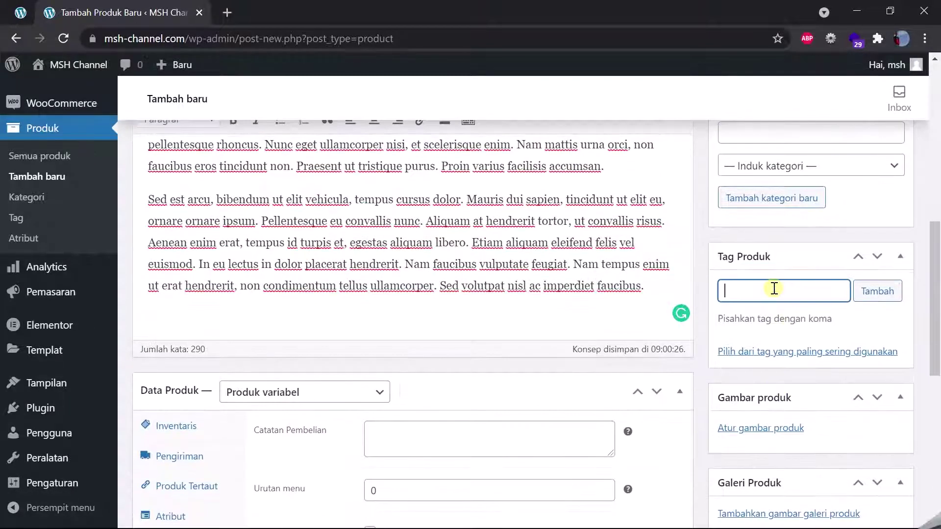
click(878, 291)
Set Unggulan-1.jpg as the product image and add the green, red-black and black backpack photos to the product gallery.
scroll(882, 289, down, 3)
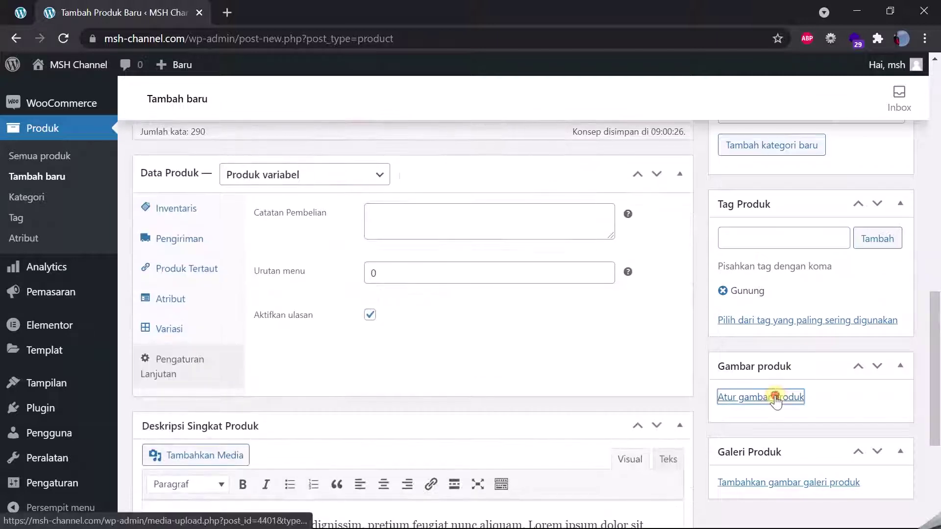
click(779, 395)
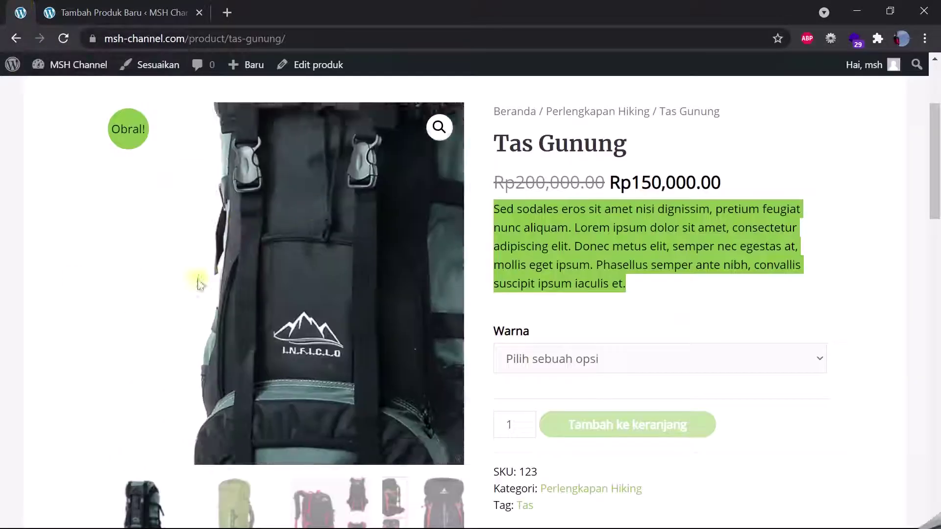
scroll(230, 274, down, 1)
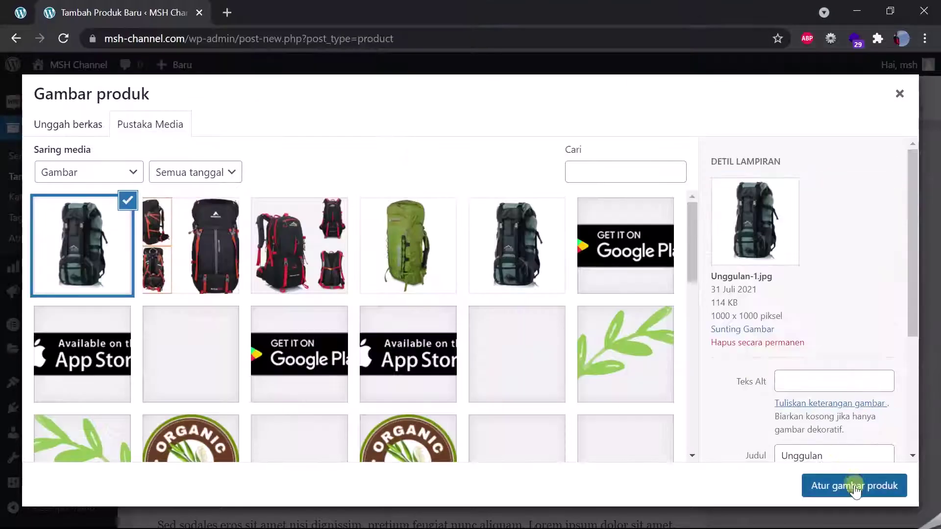
click(856, 487)
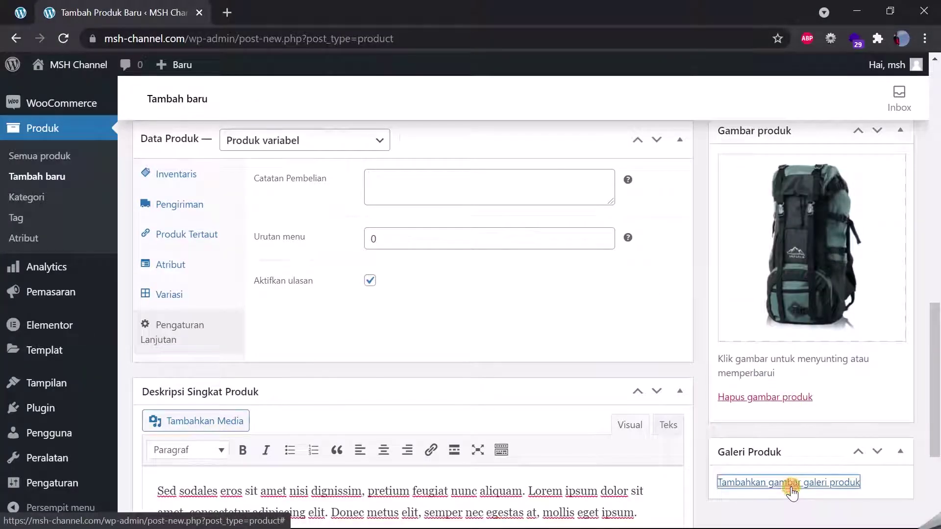
click(790, 483)
click(68, 129)
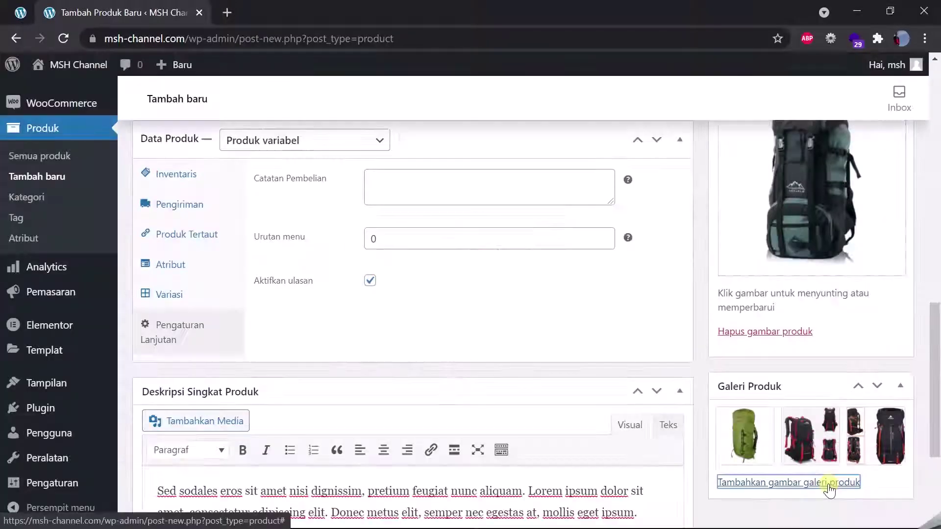
Publish the Tas Gunung product and view its storefront page.
scroll(814, 441, up, 6)
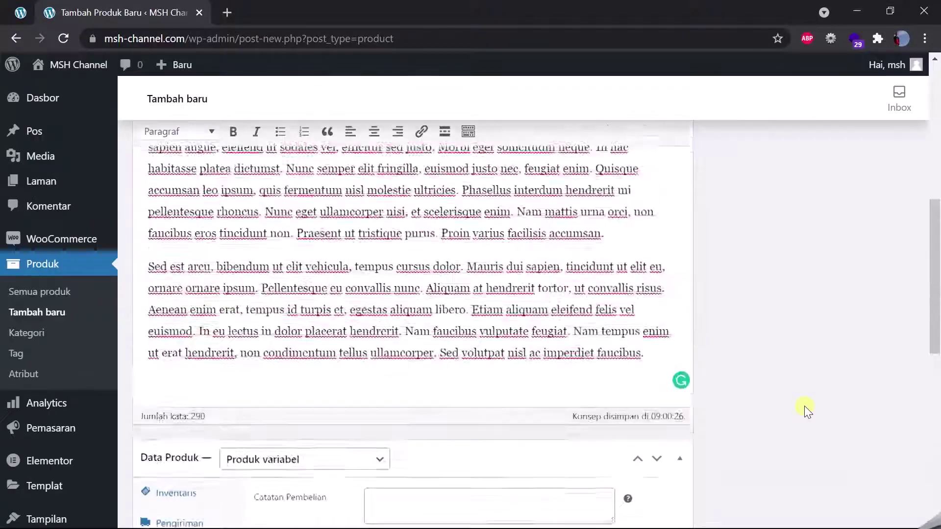
scroll(804, 406, up, 10)
click(876, 394)
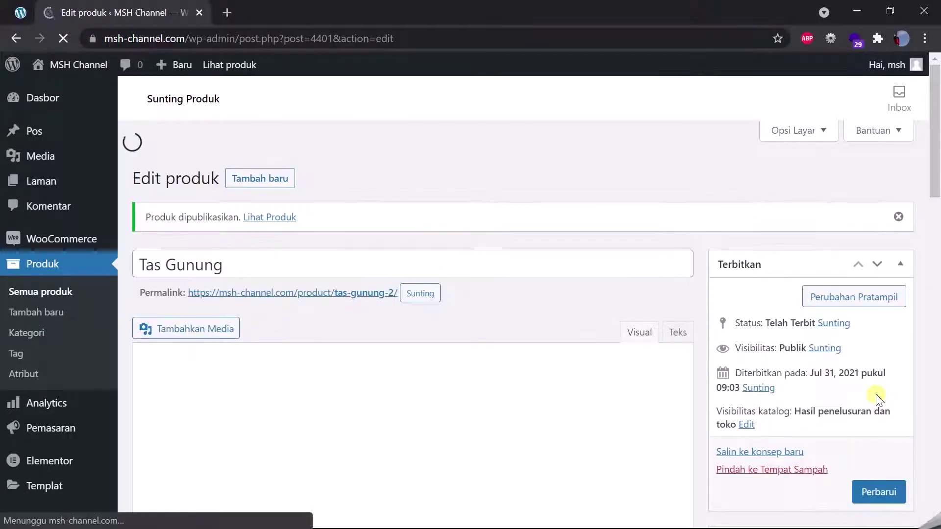
click(273, 189)
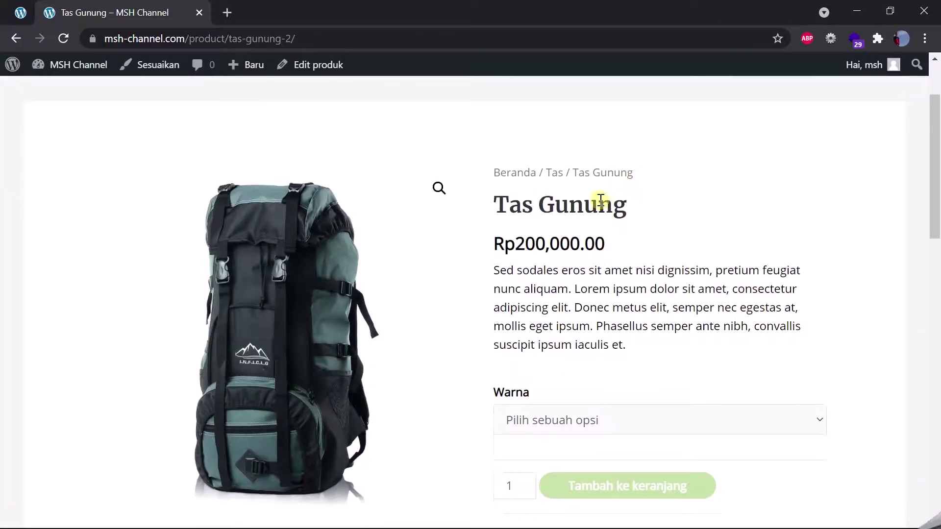
scroll(574, 308, down, 3)
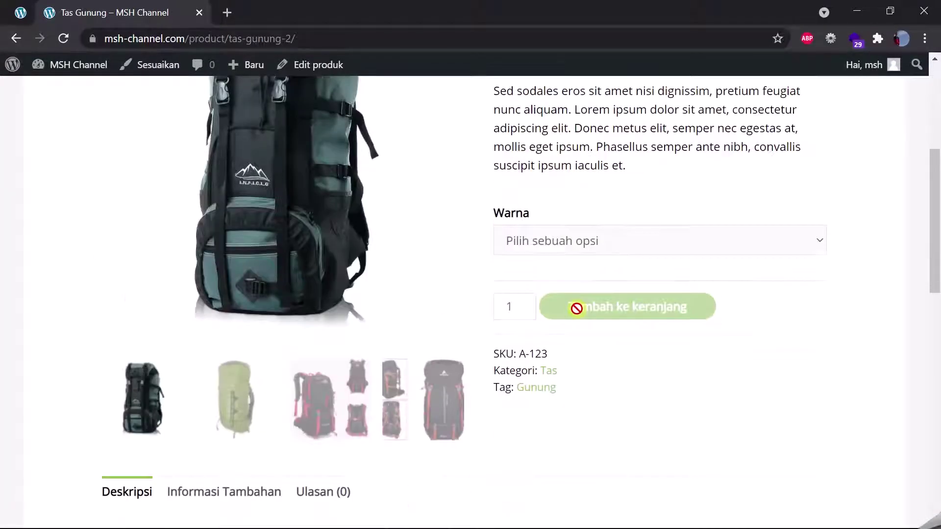
scroll(576, 307, down, 2)
scroll(576, 309, up, 3)
Choose Biru as the Warna, set the quantity to 2 and add the Tas Gunung product to the cart.
click(607, 318)
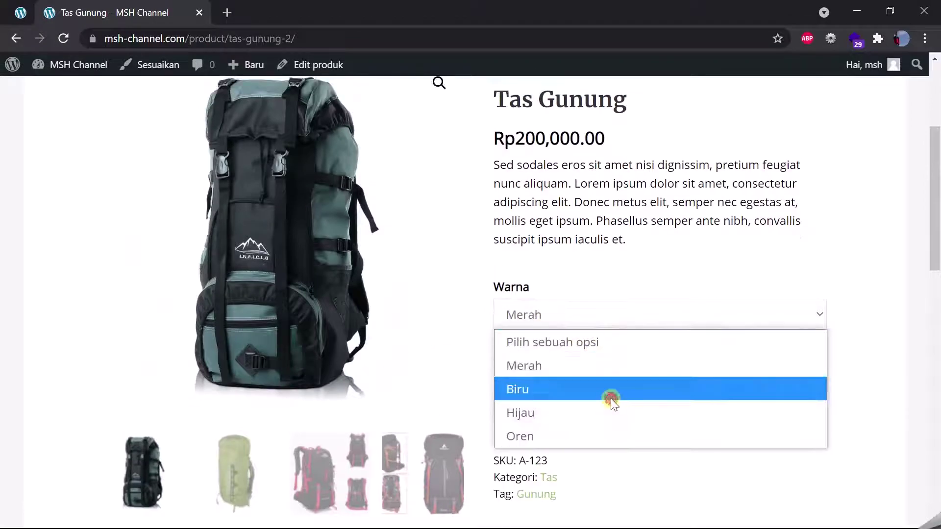
click(609, 399)
click(526, 438)
click(526, 439)
click(527, 446)
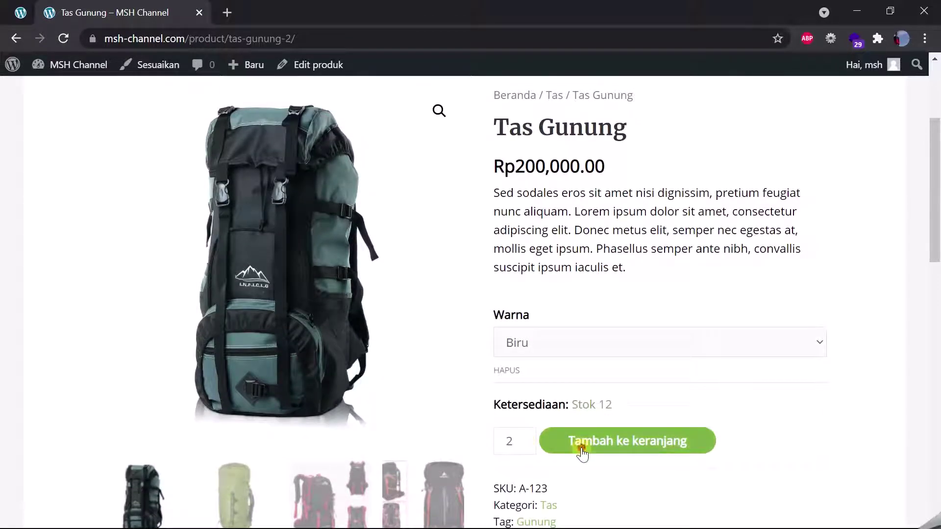
click(580, 447)
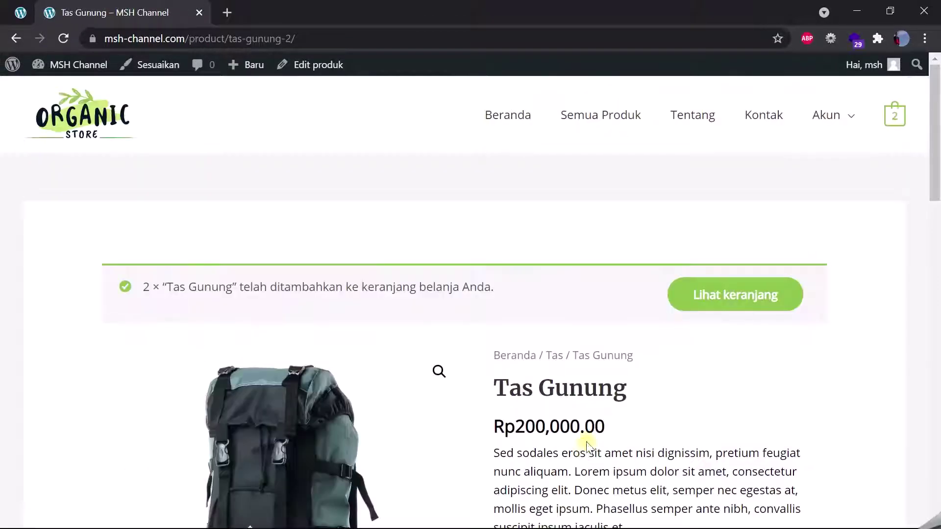
View the shopping cart with its suggested products and remove the Tas Gunung item from it.
click(721, 293)
scroll(706, 293, down, 5)
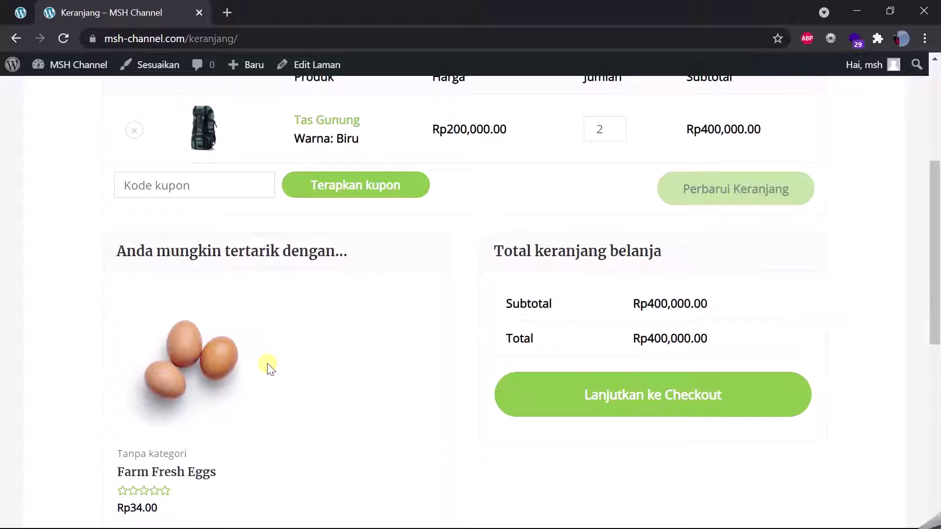
click(134, 130)
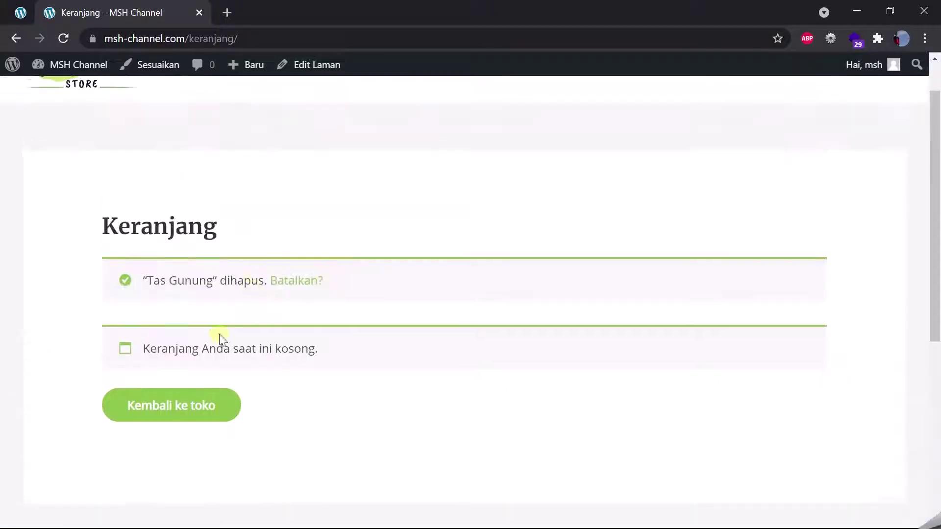
Return to the shop, open the new Tas Gunung product and compare its price with the existing Tas Gunung page.
click(196, 403)
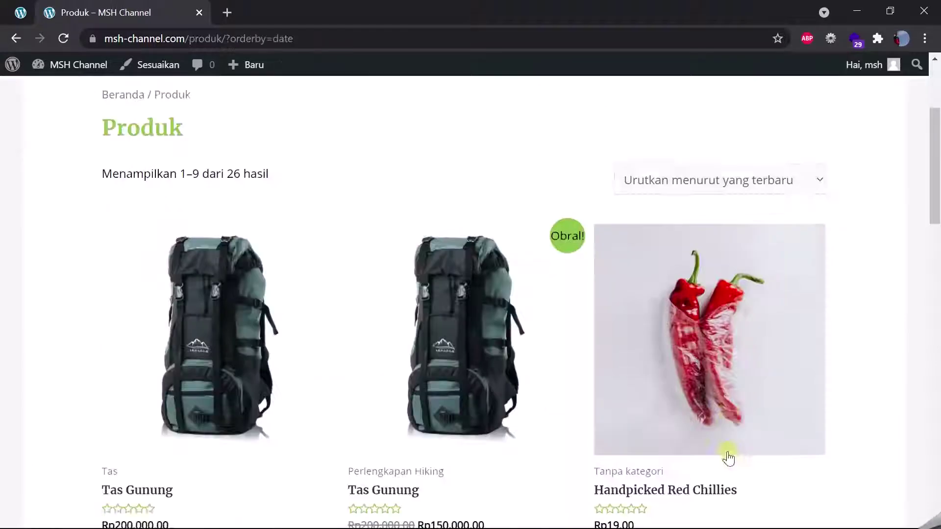
click(191, 319)
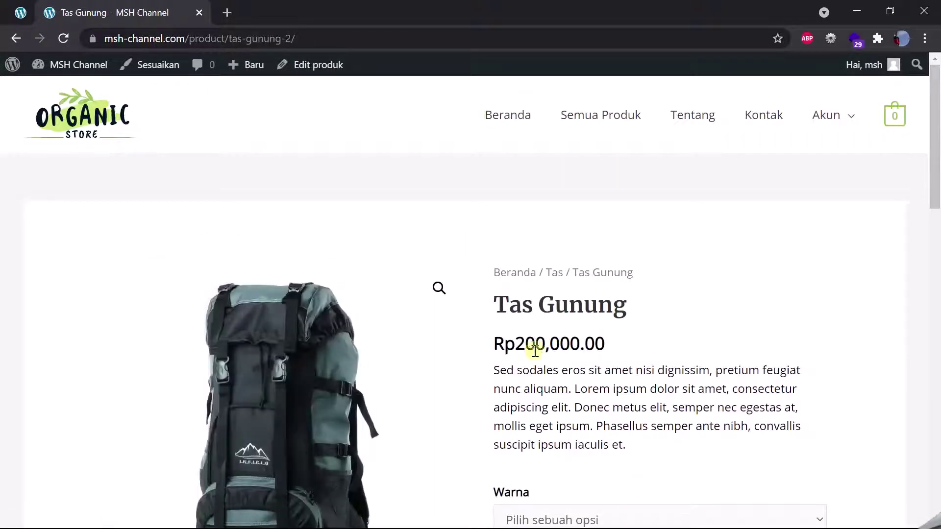
drag(531, 345, 636, 342)
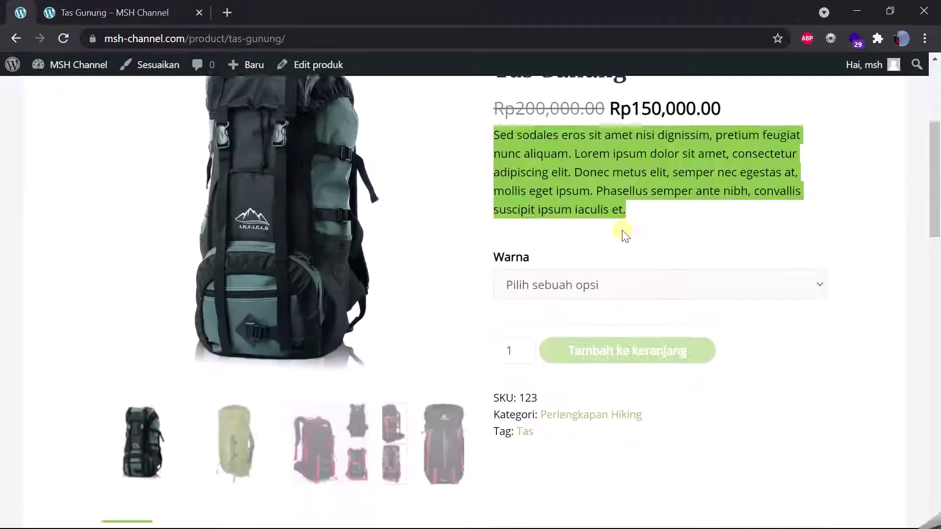
scroll(623, 231, up, 2)
click(623, 231)
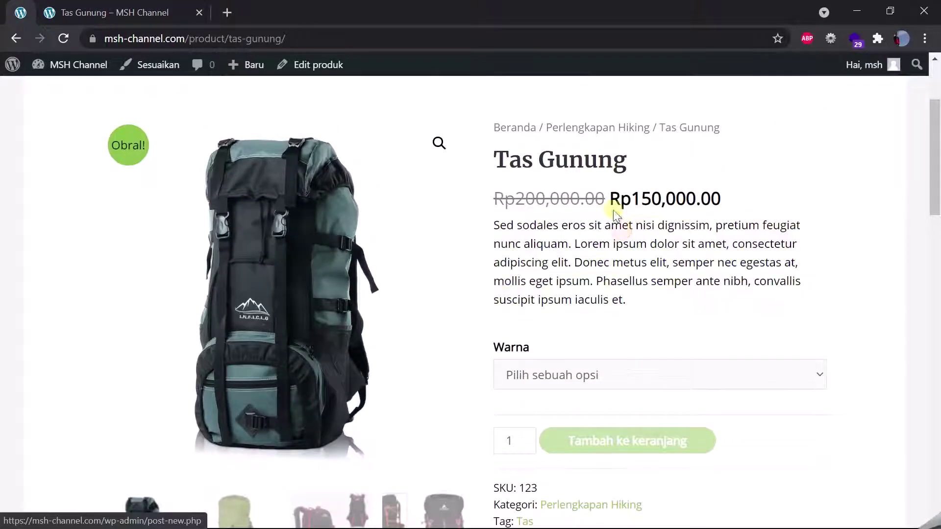
drag(610, 203, 727, 202)
click(727, 202)
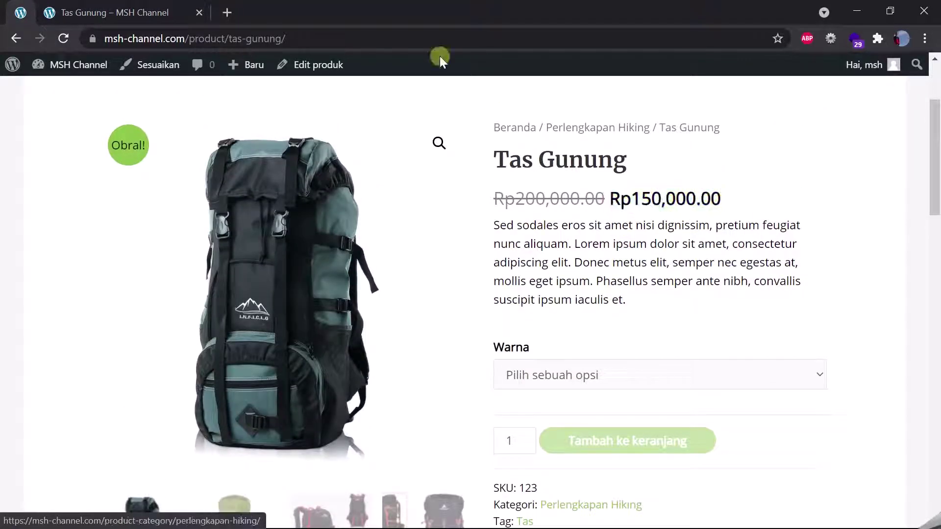
Open the new Tas Gunung product for editing, set its variation's Harga obral to 130000 and save the variation changes.
click(193, 5)
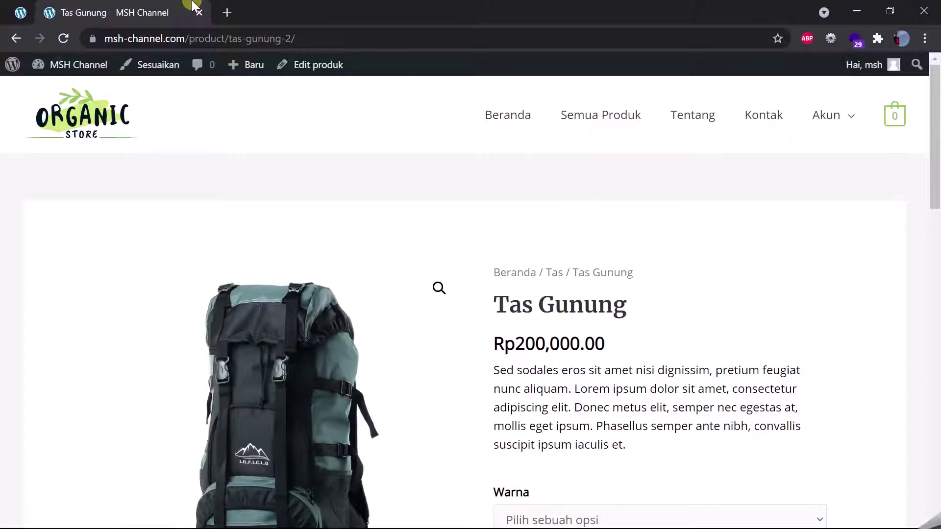
click(319, 65)
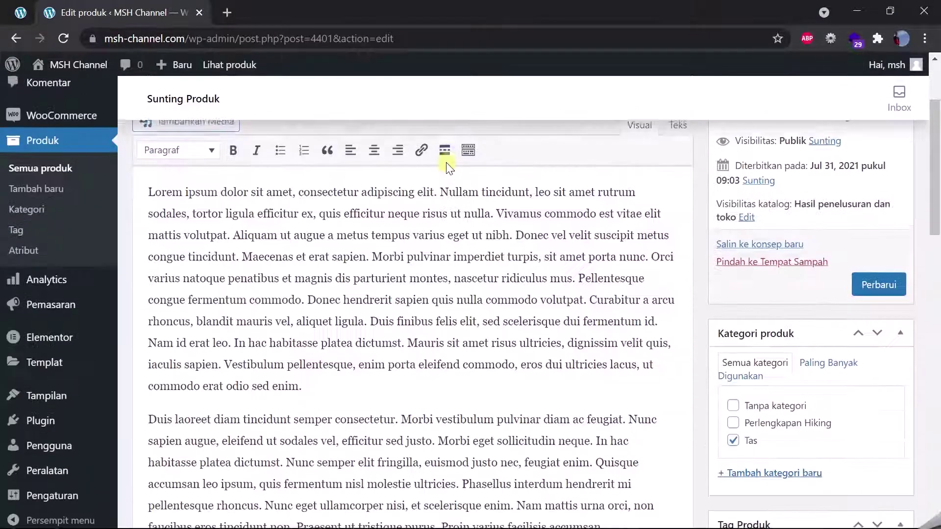
scroll(447, 163, down, 5)
scroll(448, 163, down, 3)
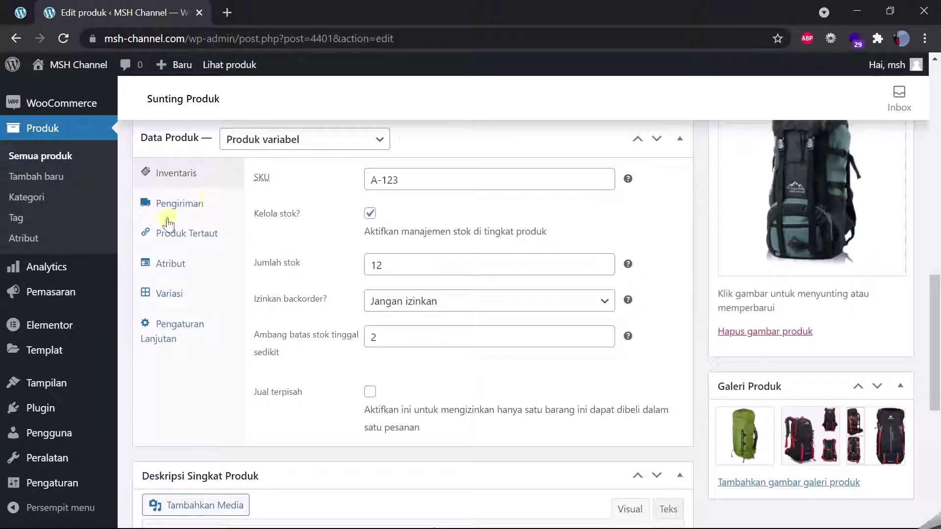
click(201, 296)
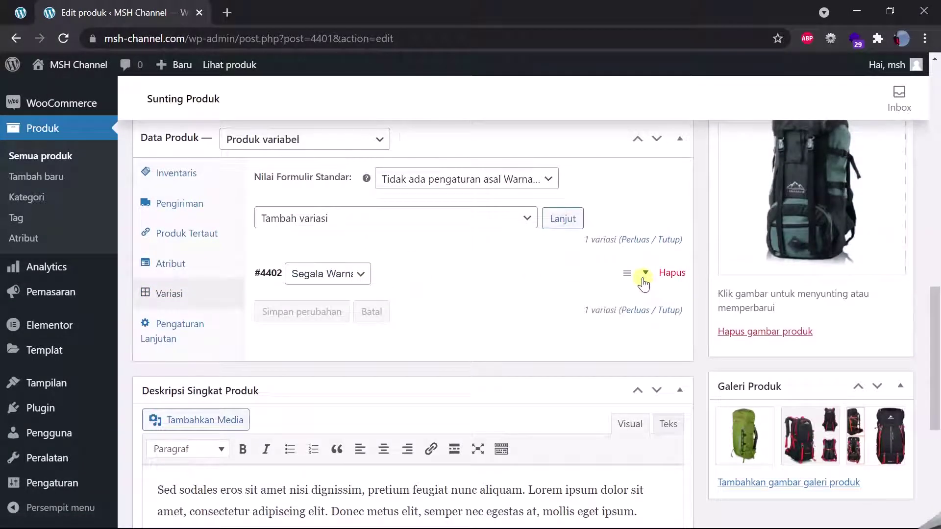
click(643, 278)
scroll(643, 277, down, 3)
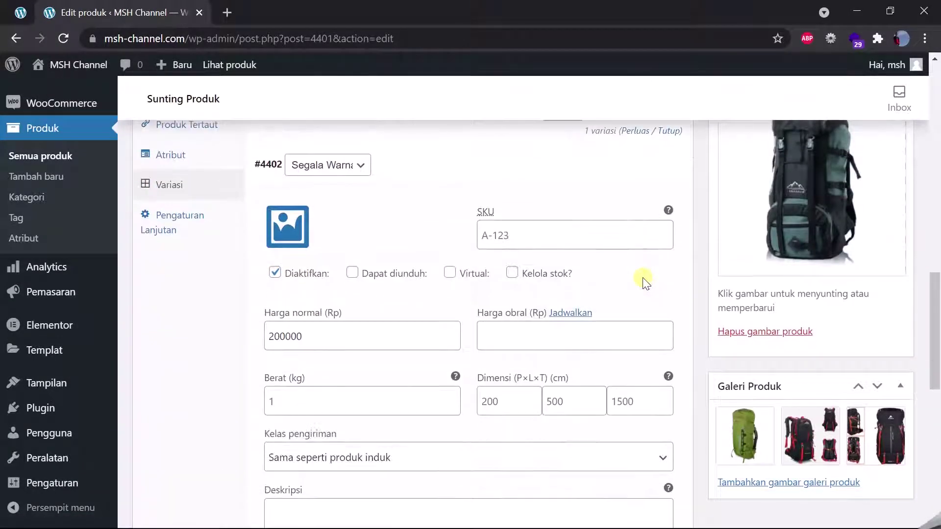
click(510, 275)
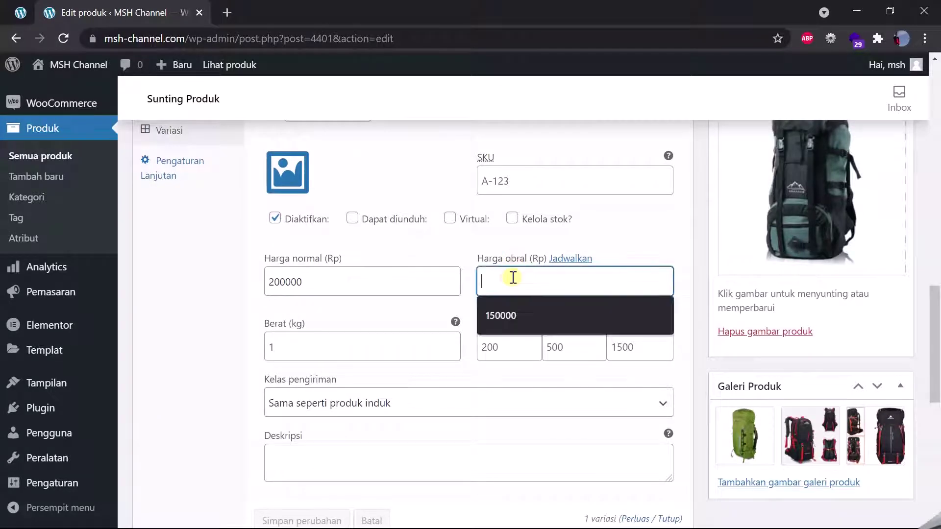
text(100000)
scroll(512, 277, down, 5)
scroll(490, 275, up, 2)
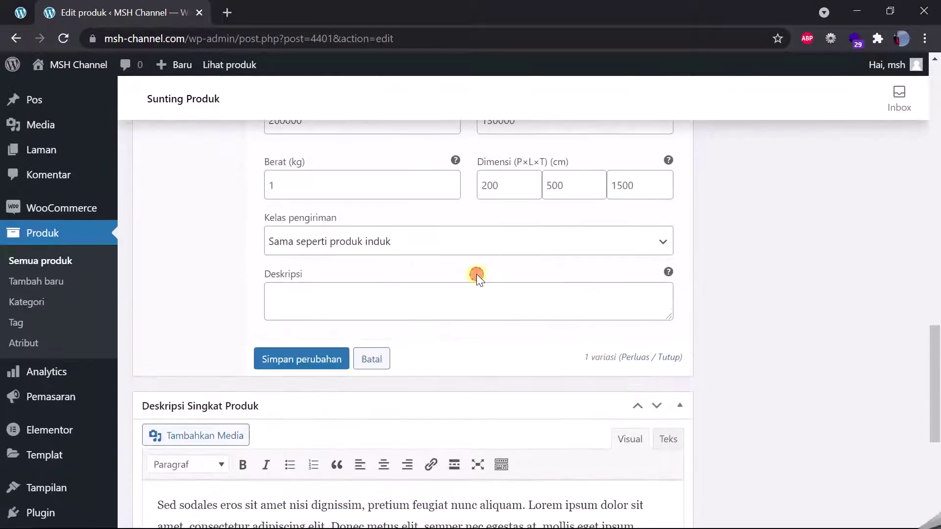
click(316, 357)
Update the Tas Gunung product and open its storefront page.
scroll(588, 382, up, 10)
click(861, 403)
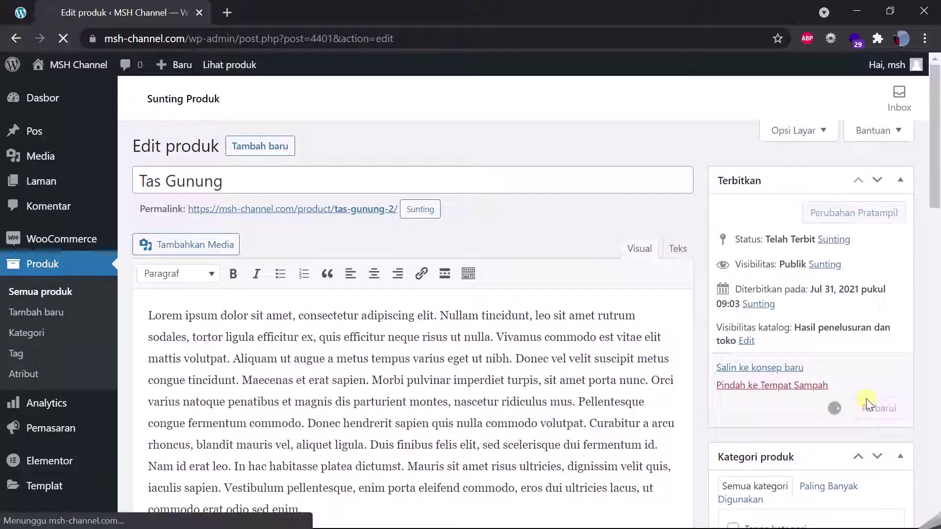
click(253, 185)
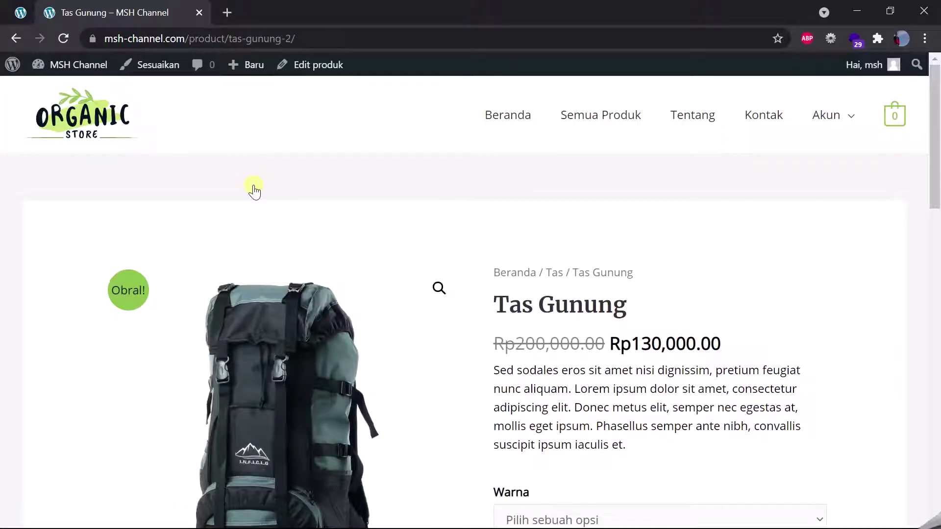
Examine the sale price, product details, reviews section and recommended products on the updated Tas Gunung page.
scroll(552, 164, down, 5)
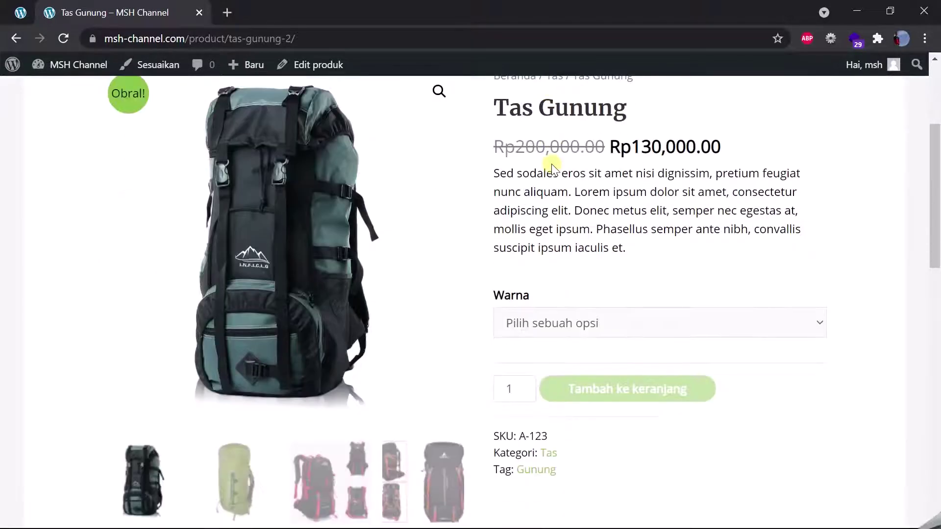
drag(612, 114, 813, 111)
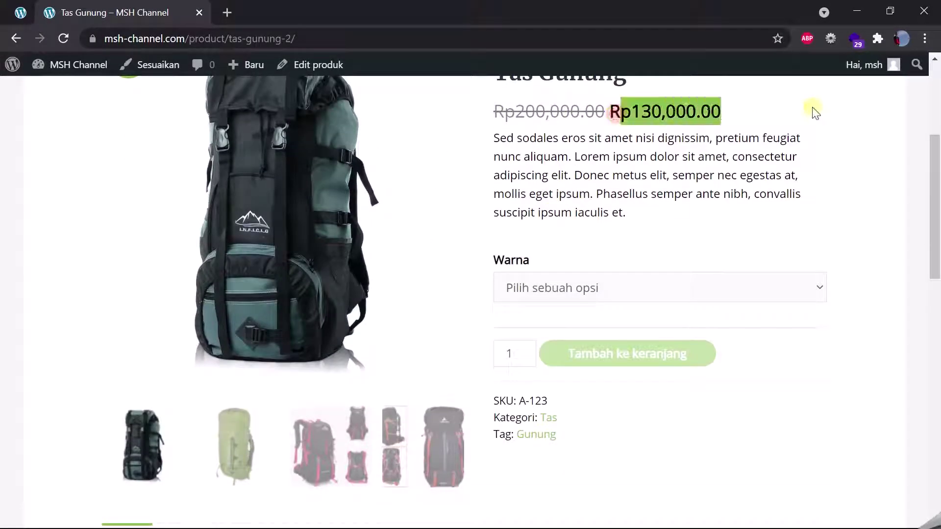
click(812, 110)
scroll(594, 276, down, 7)
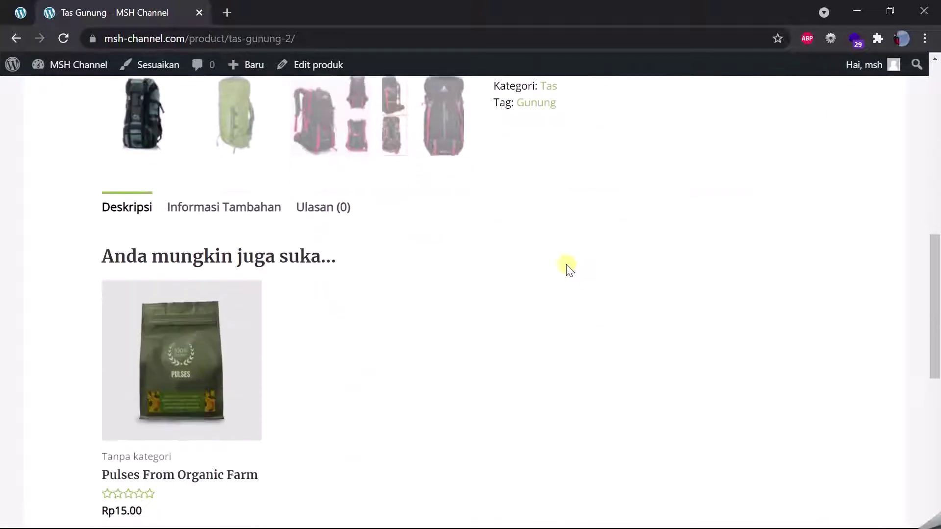
click(265, 220)
click(321, 208)
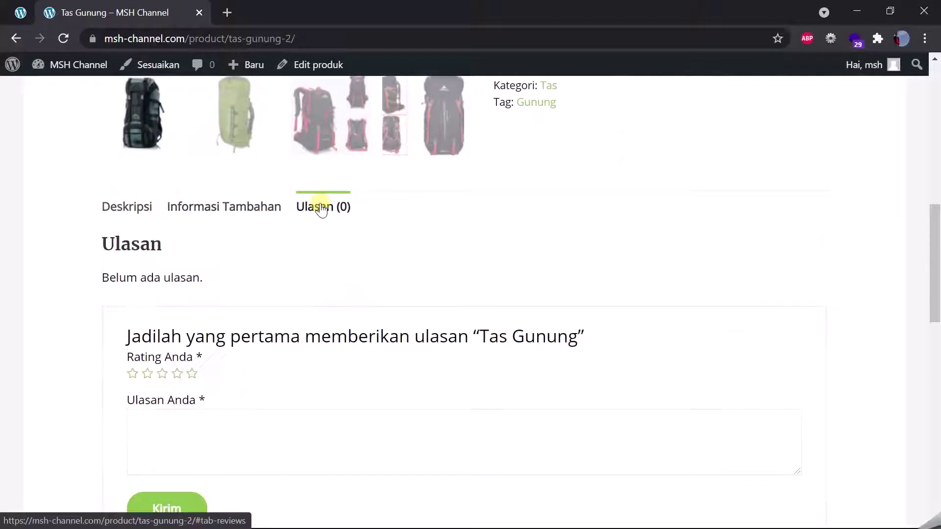
scroll(323, 201, down, 10)
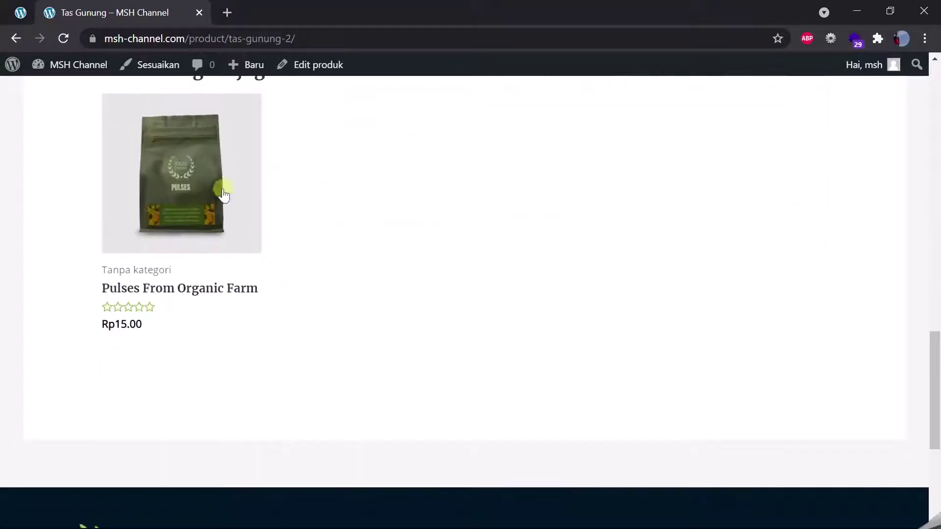
scroll(201, 198, up, 10)
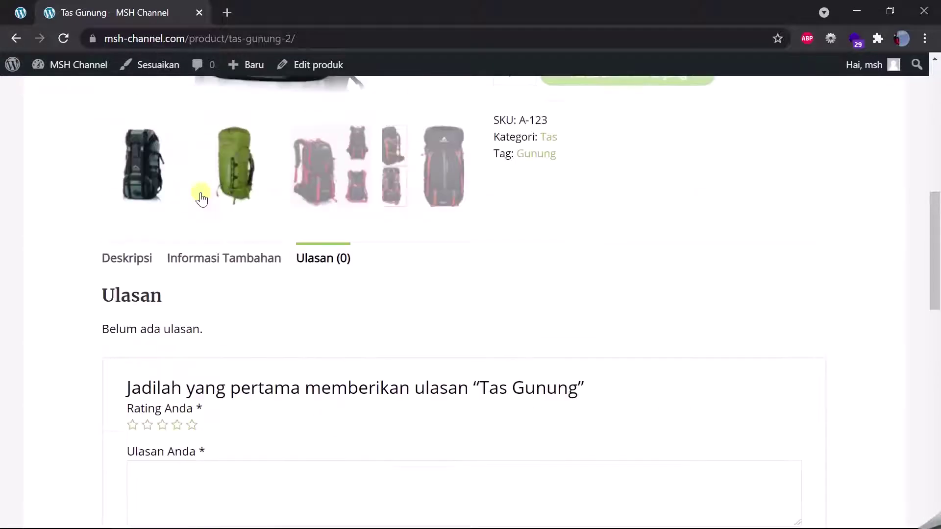
scroll(581, 196, up, 5)
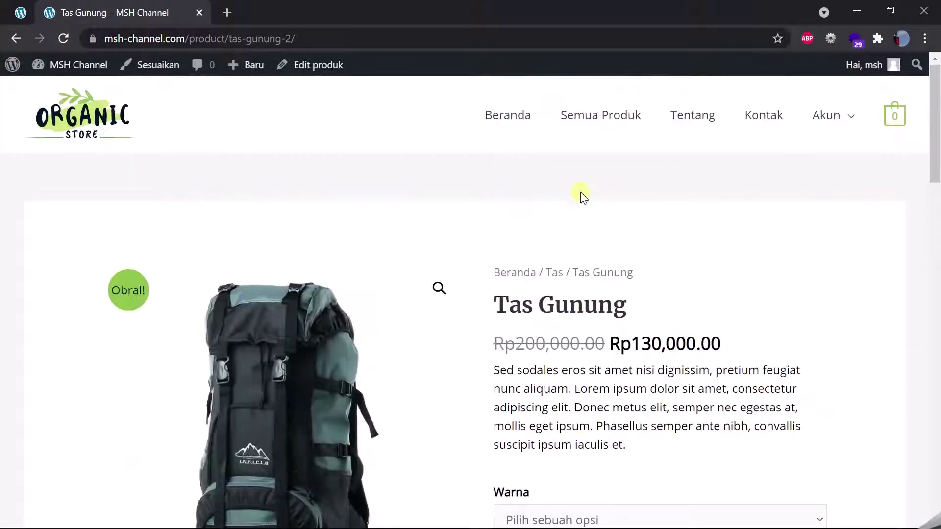